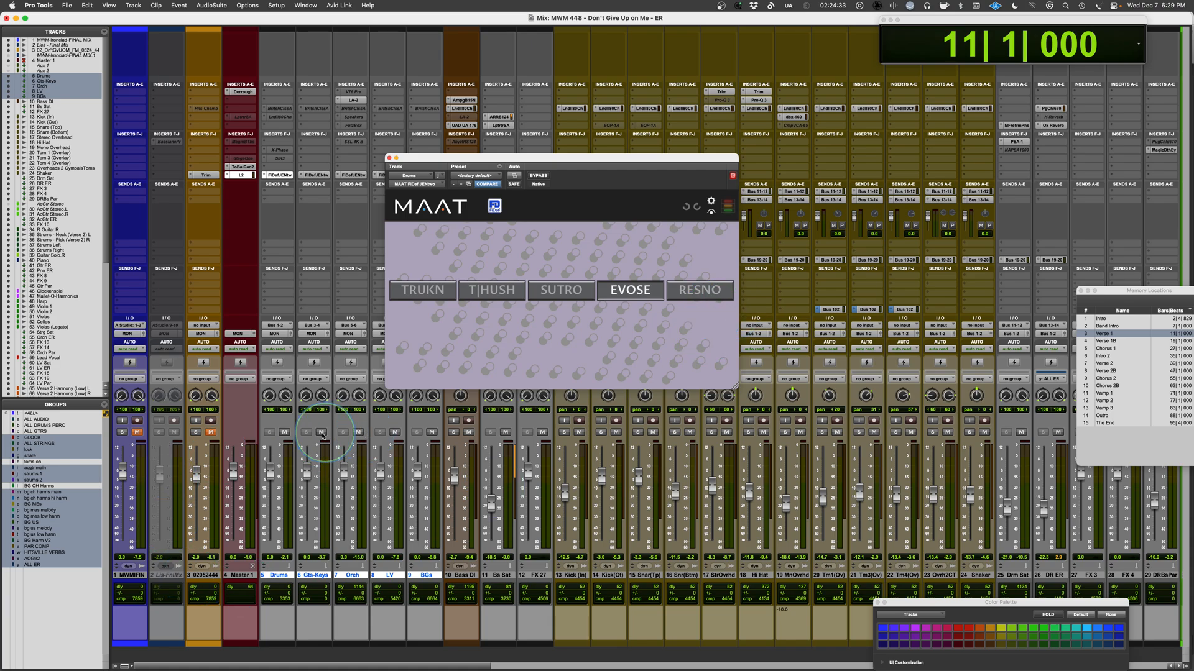
- Mute the Gts-Keys, Orch, LV and BGs tracks, and start playback at Verse 1 with the Drums audible
left_click(321, 432)
left_click_drag(360, 437, 432, 437)
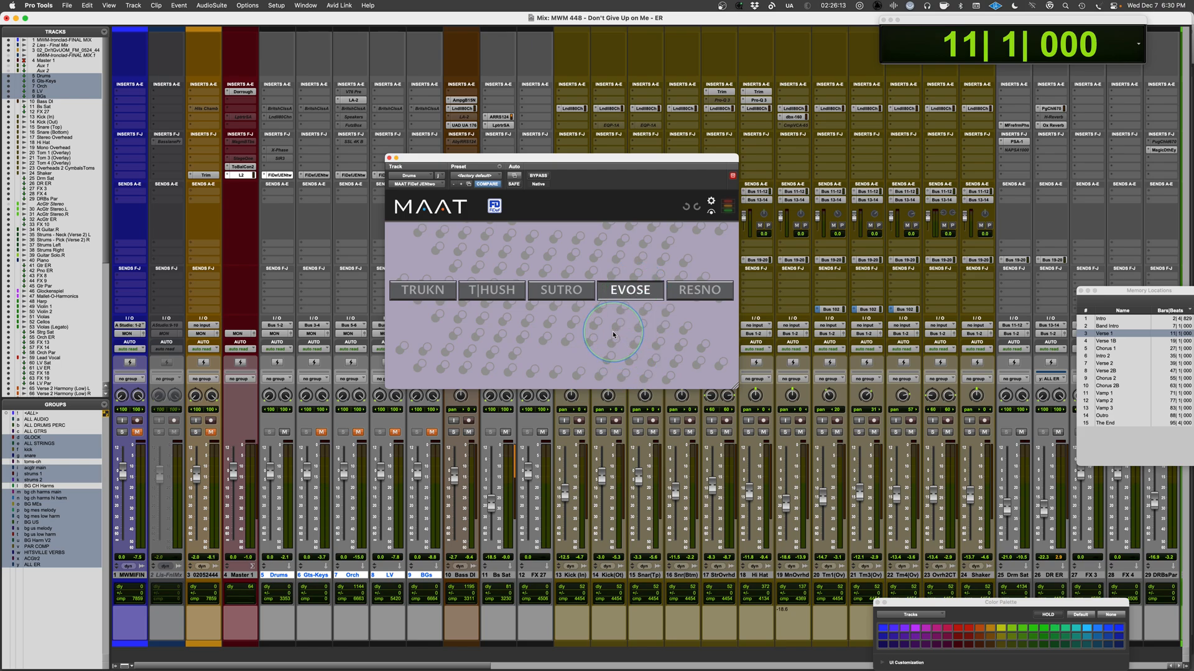
key("space")
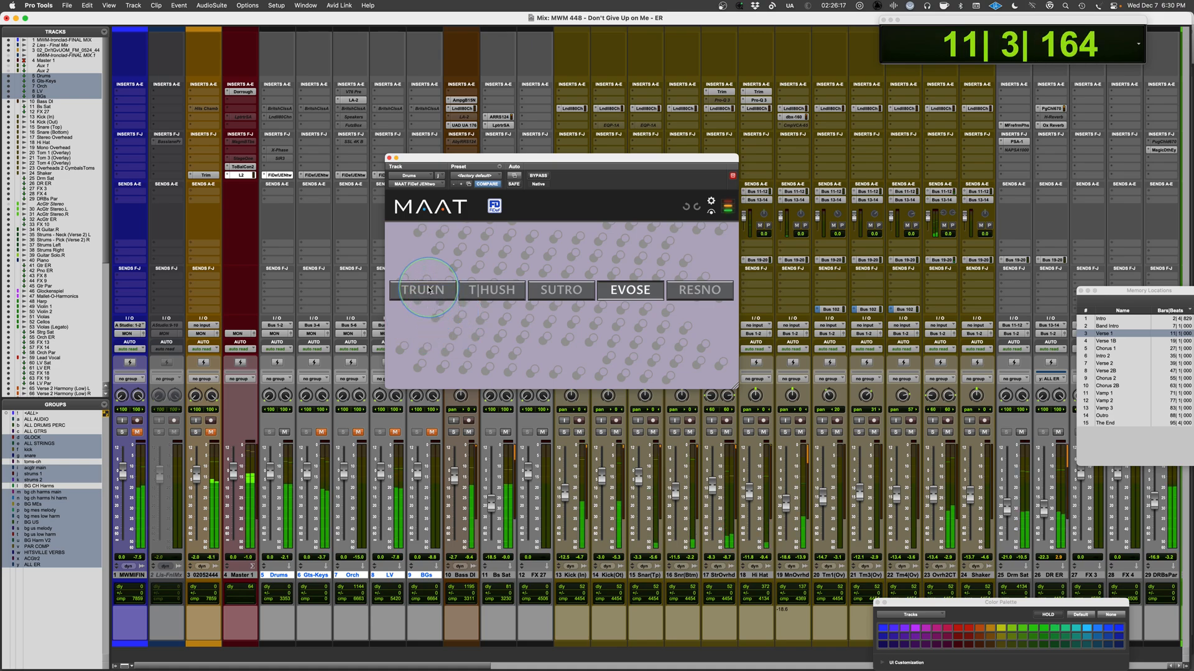
- Set the Drums track's MAAT FiDef to TRUKN and compare it against bypass during playback
left_click(427, 291)
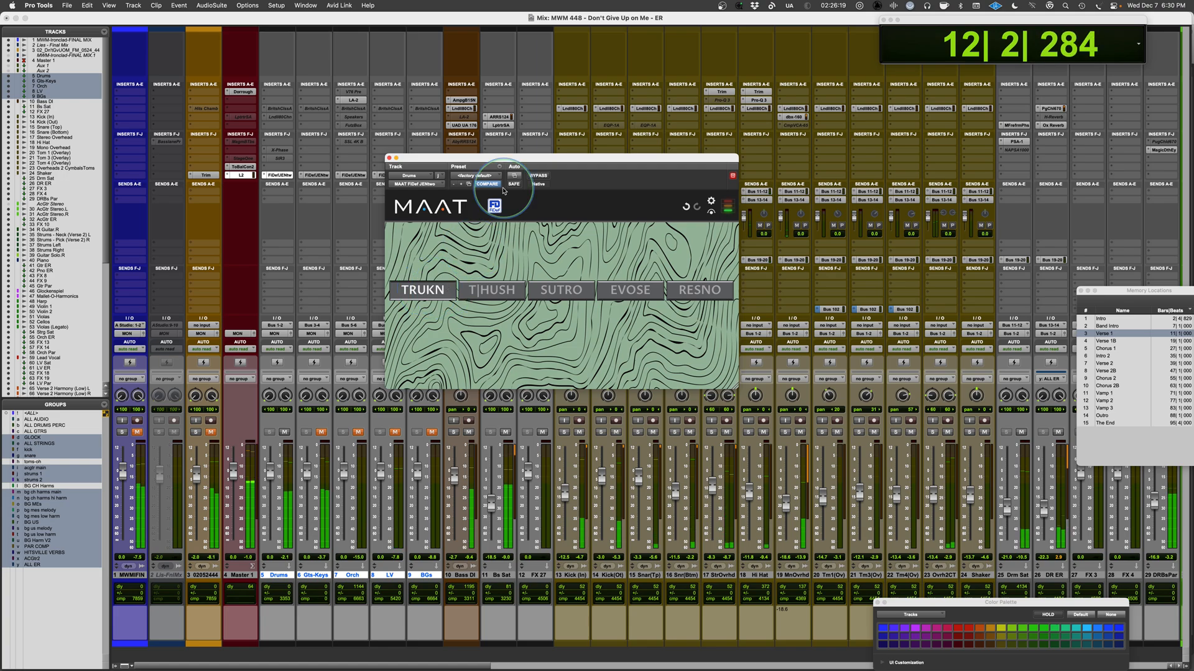
left_click(539, 176)
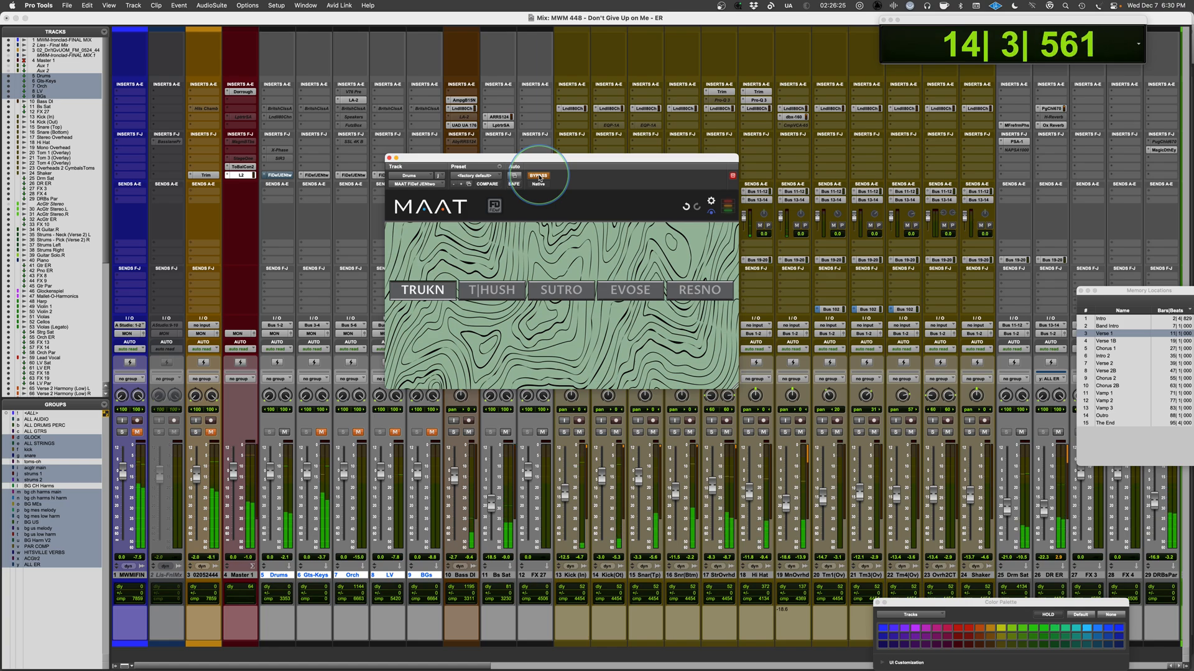
left_click(538, 176)
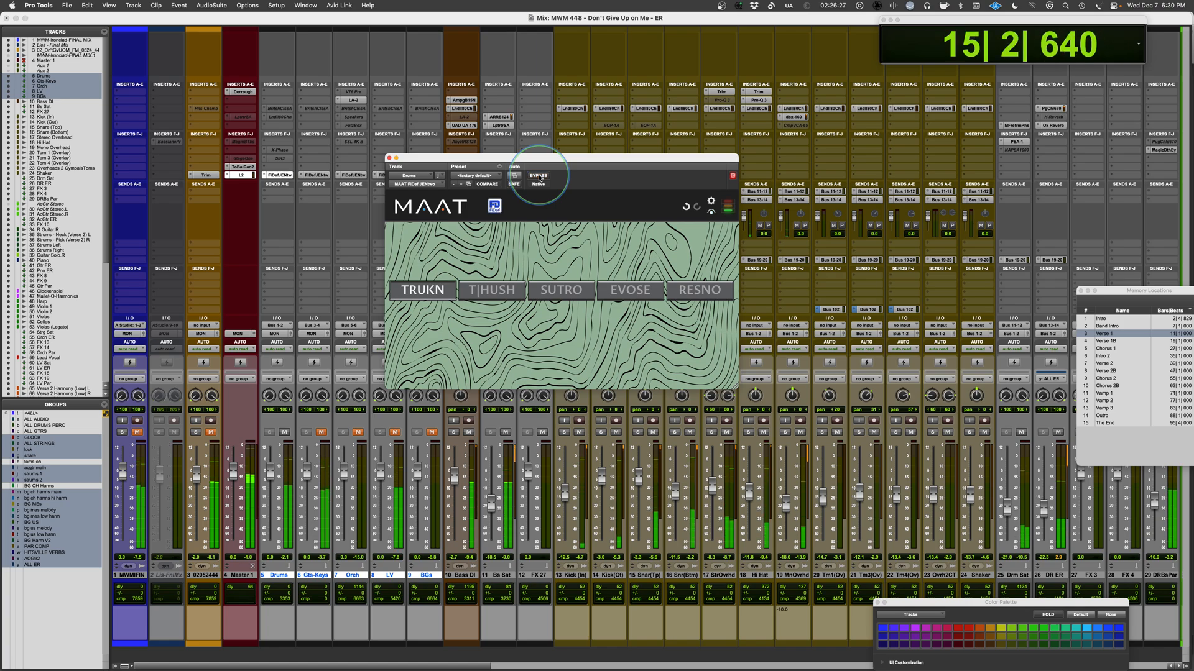
- Audition the T|HUSH, SUTRO, EVOSE and RESNO flavors one after another on the Drums track
left_click(493, 297)
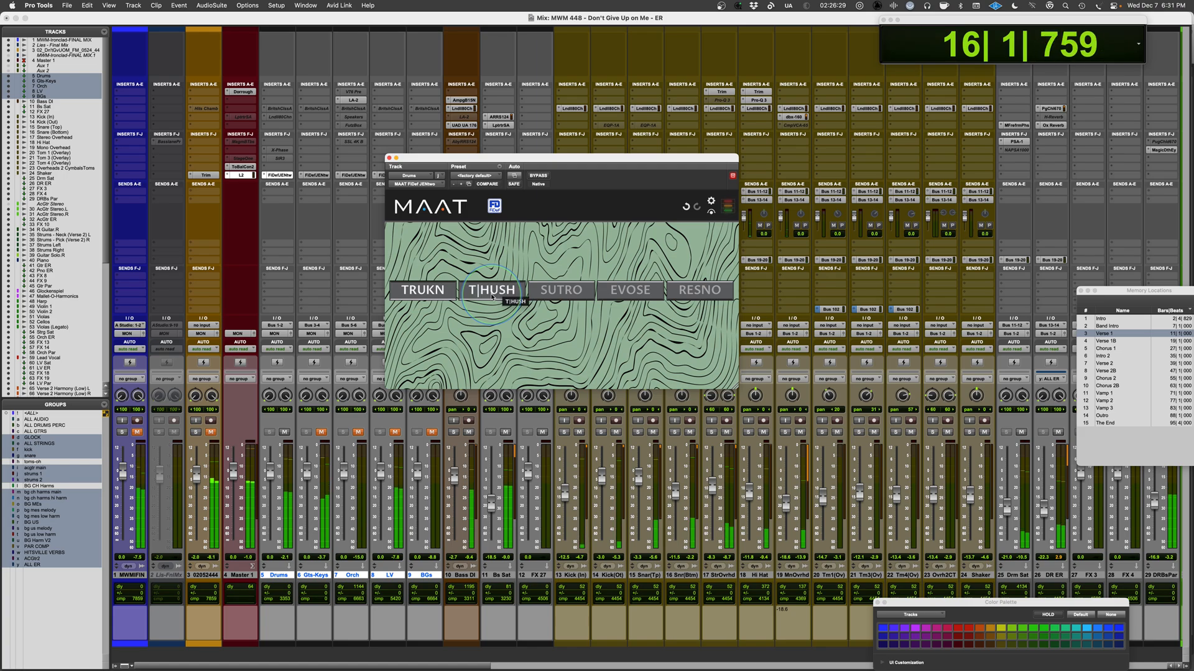
left_click(557, 293)
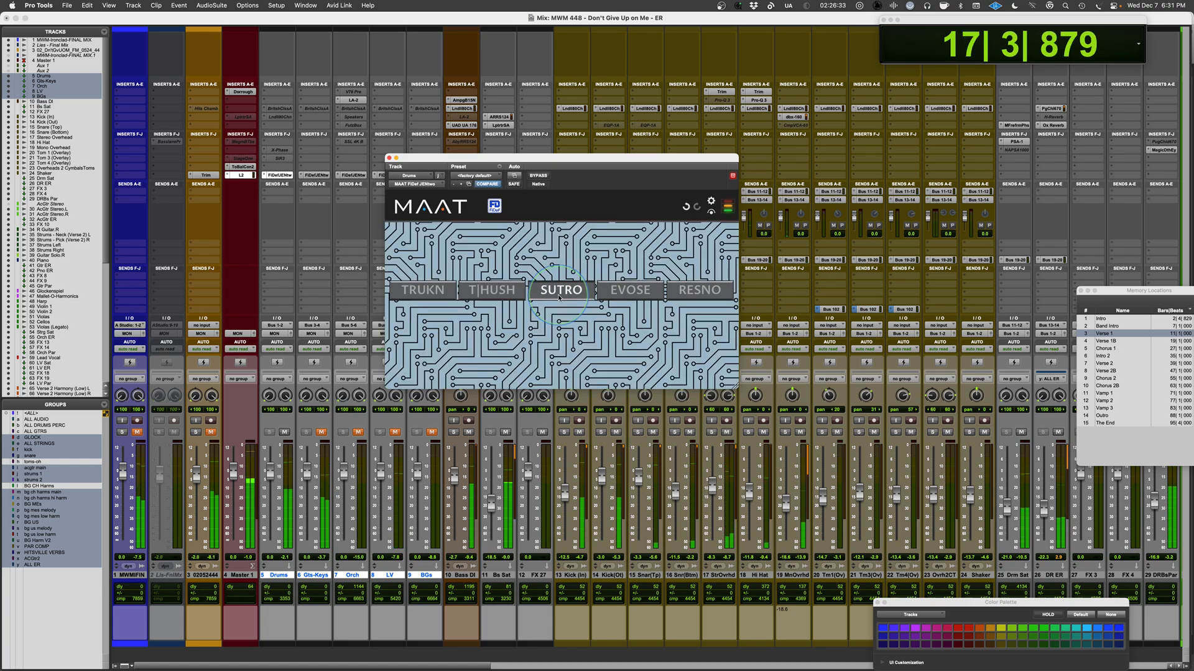
left_click(632, 296)
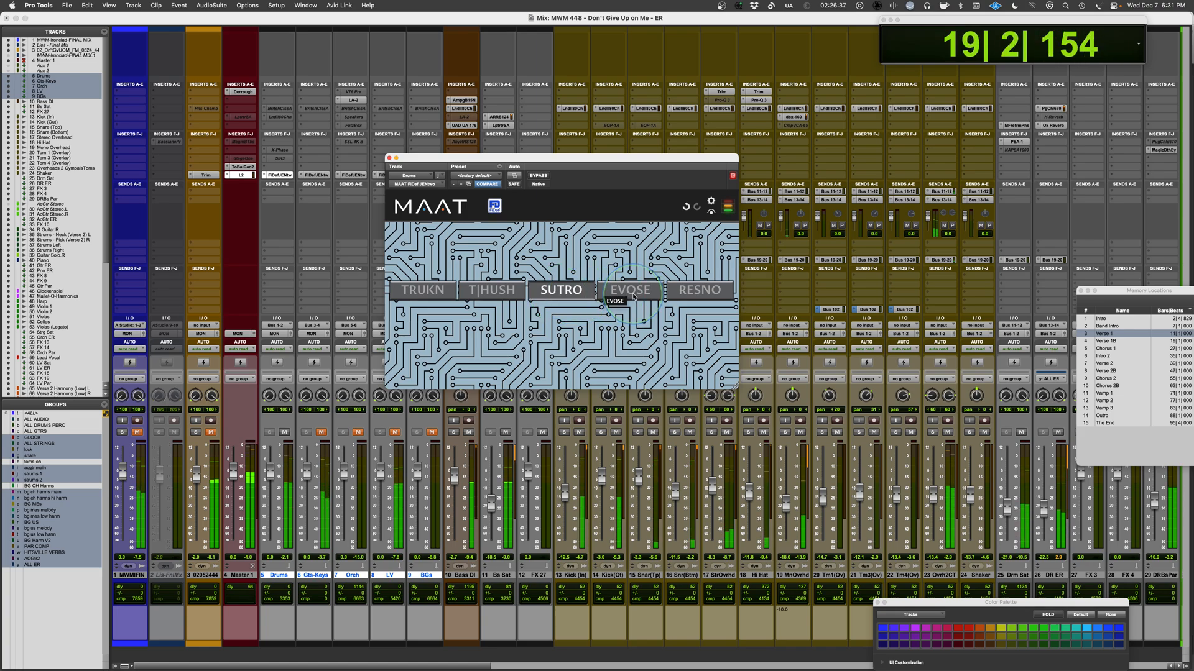
left_click(634, 297)
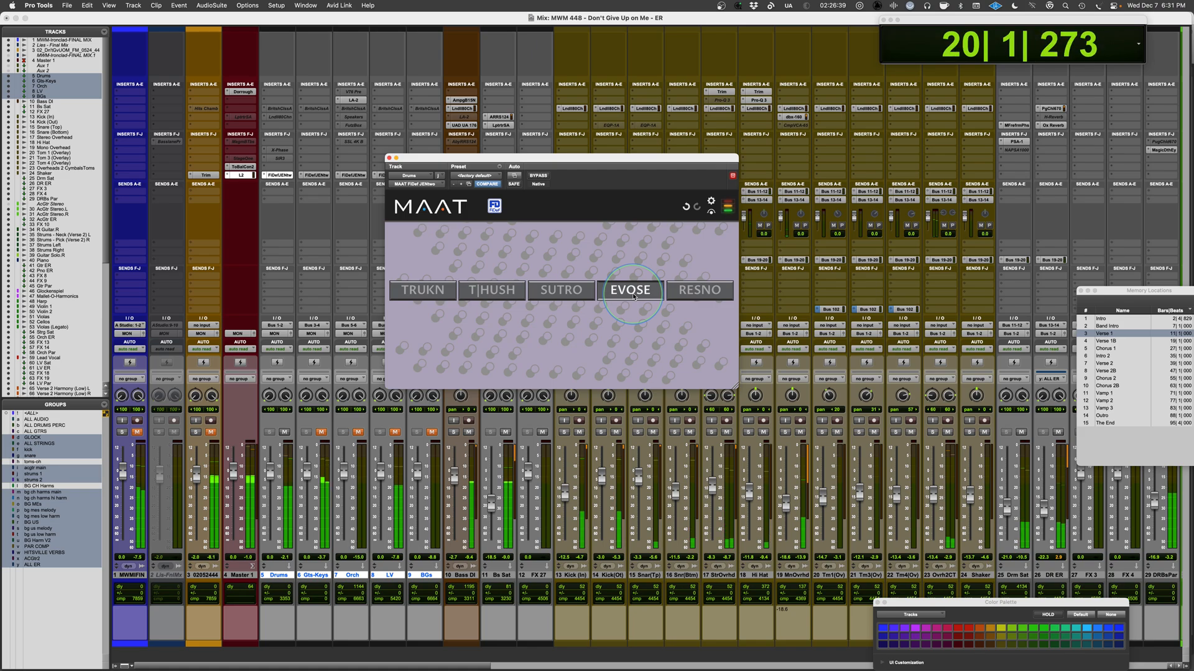
left_click(706, 298)
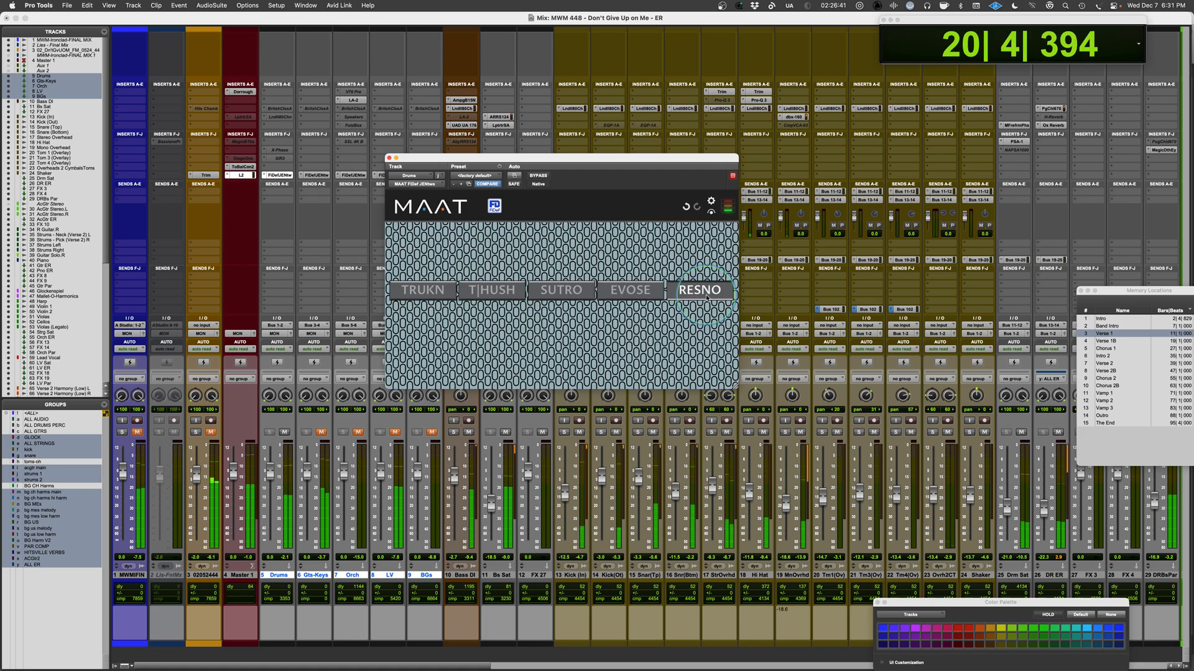
- Set the Drums FiDef to T|HUSH after comparing it with TRUKN and with bypass, and stop playback
left_click(502, 294)
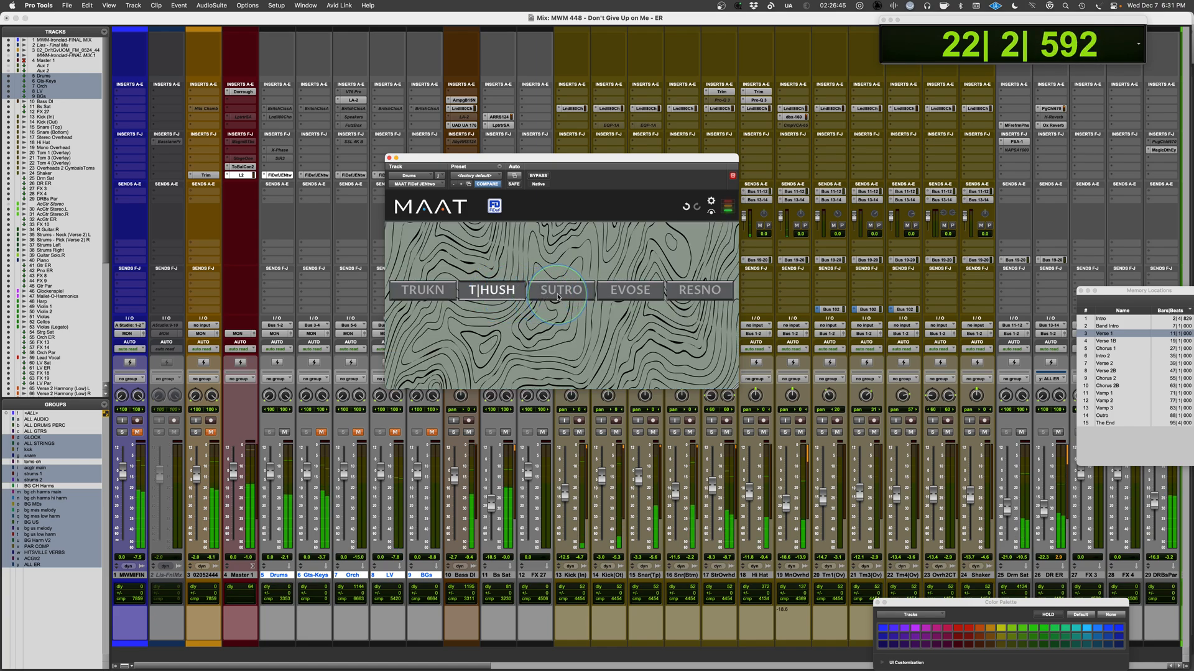
left_click(543, 177)
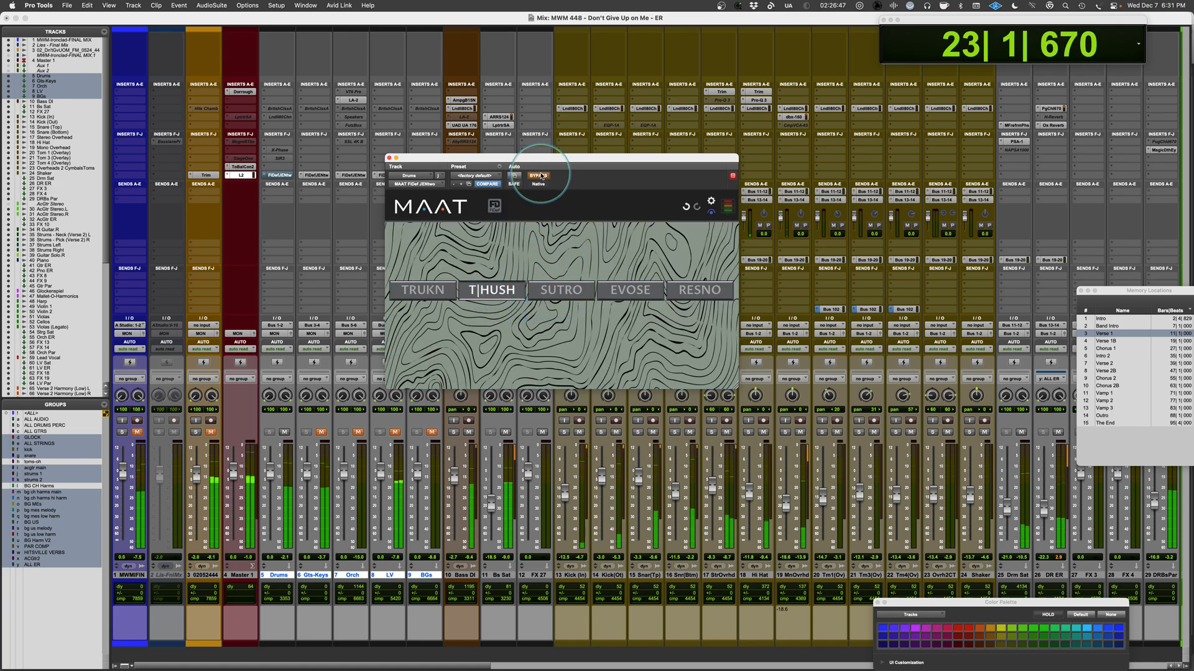
left_click(541, 176)
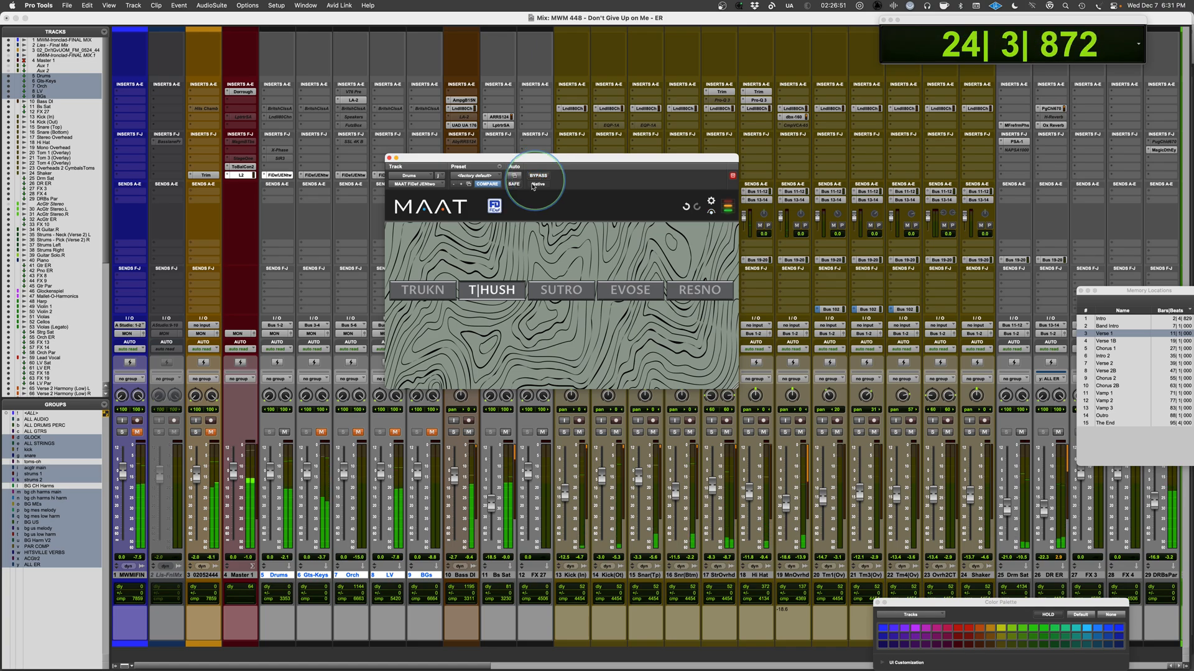
left_click(442, 293)
left_click(473, 294)
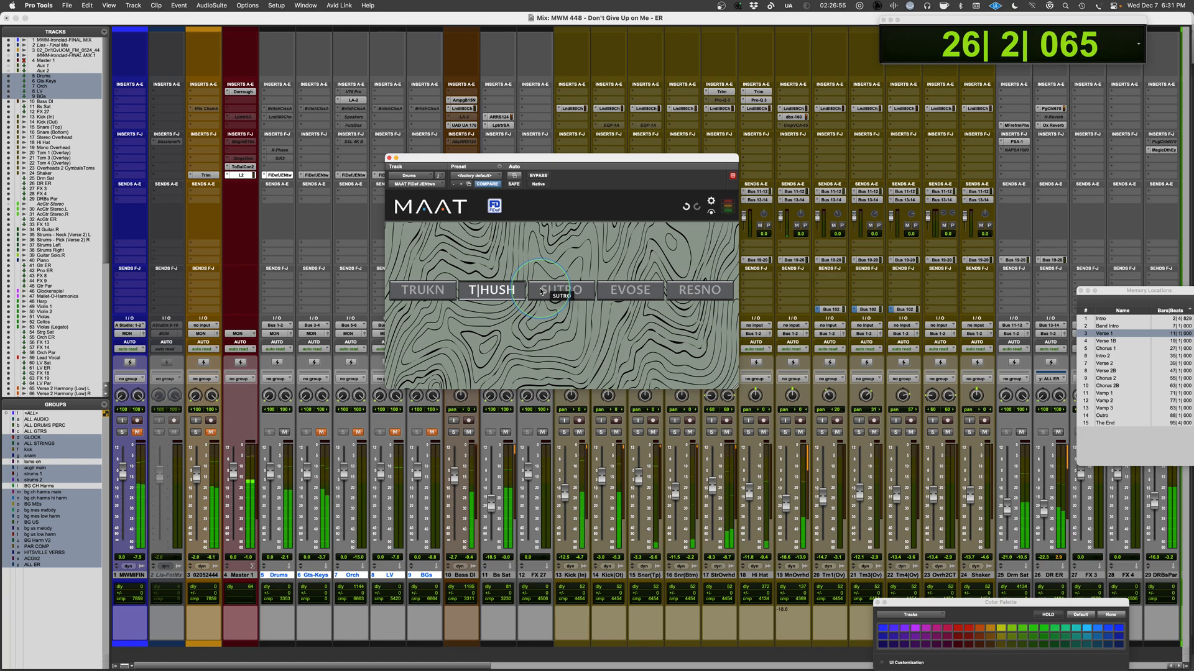
left_click(539, 176)
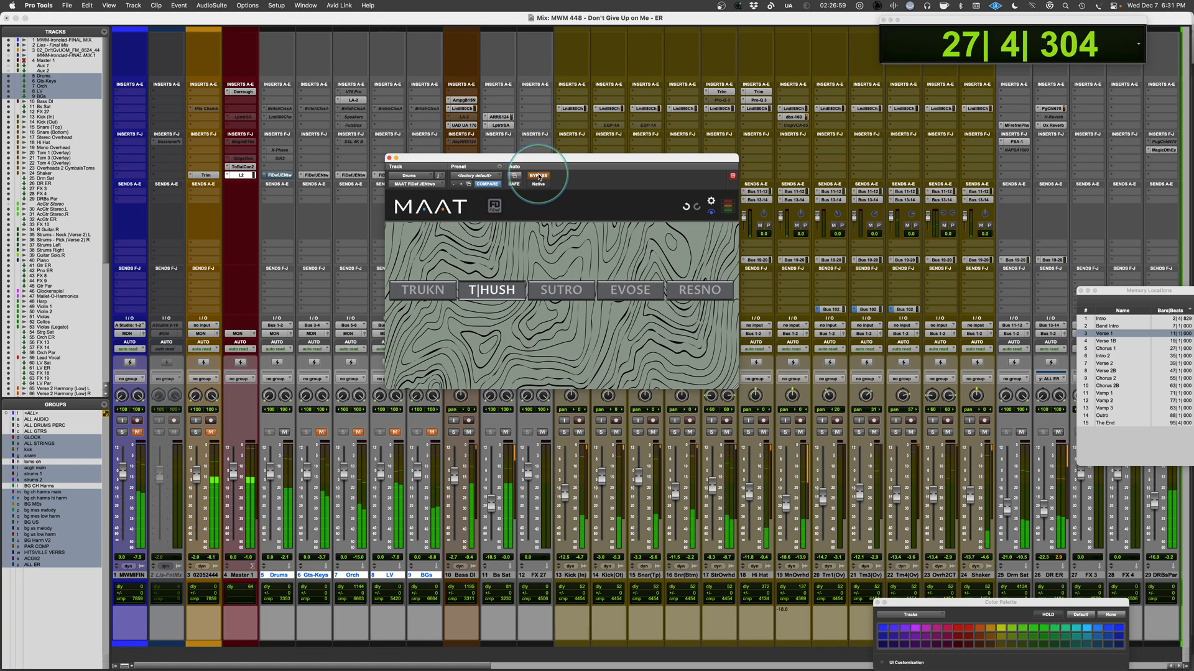
left_click(539, 176)
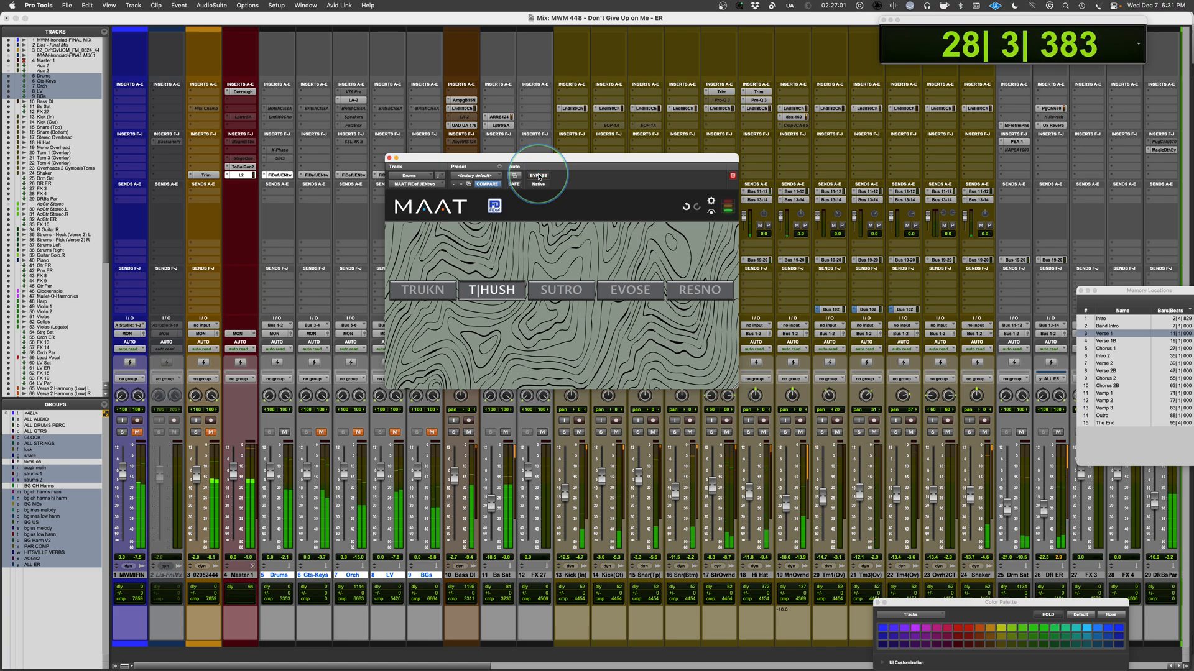
key("space")
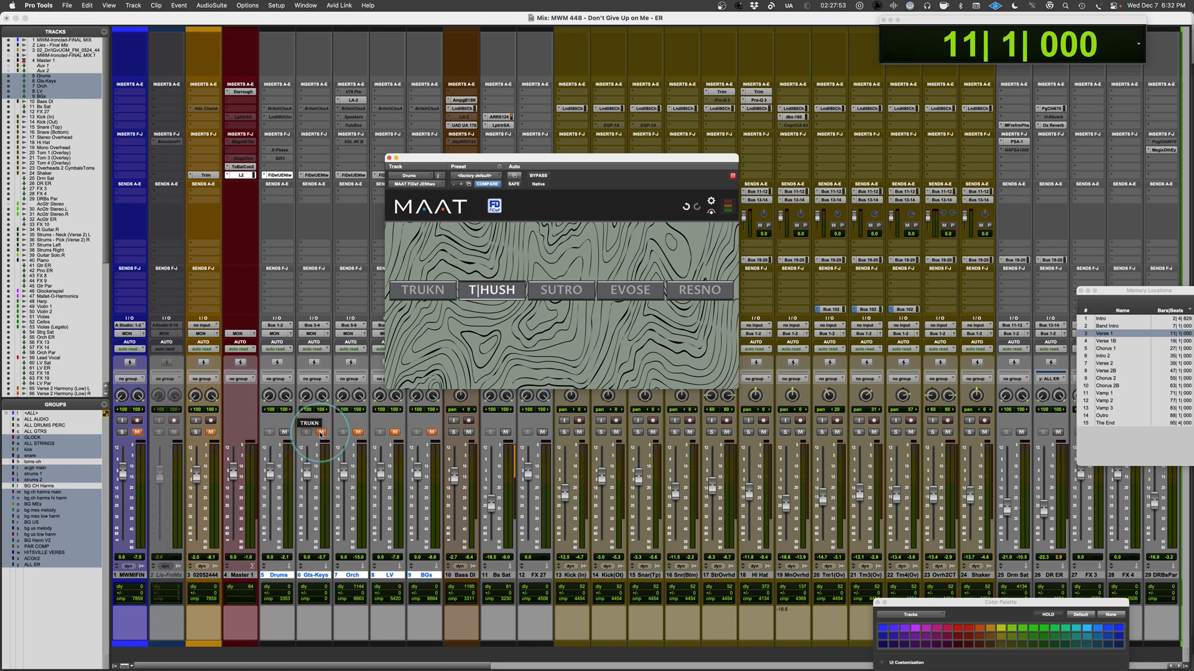
- Open the MAAT FiDef plug-in on the Gts-Keys track and play the verse with Gts-Keys and Drums unmuted
left_click(320, 434)
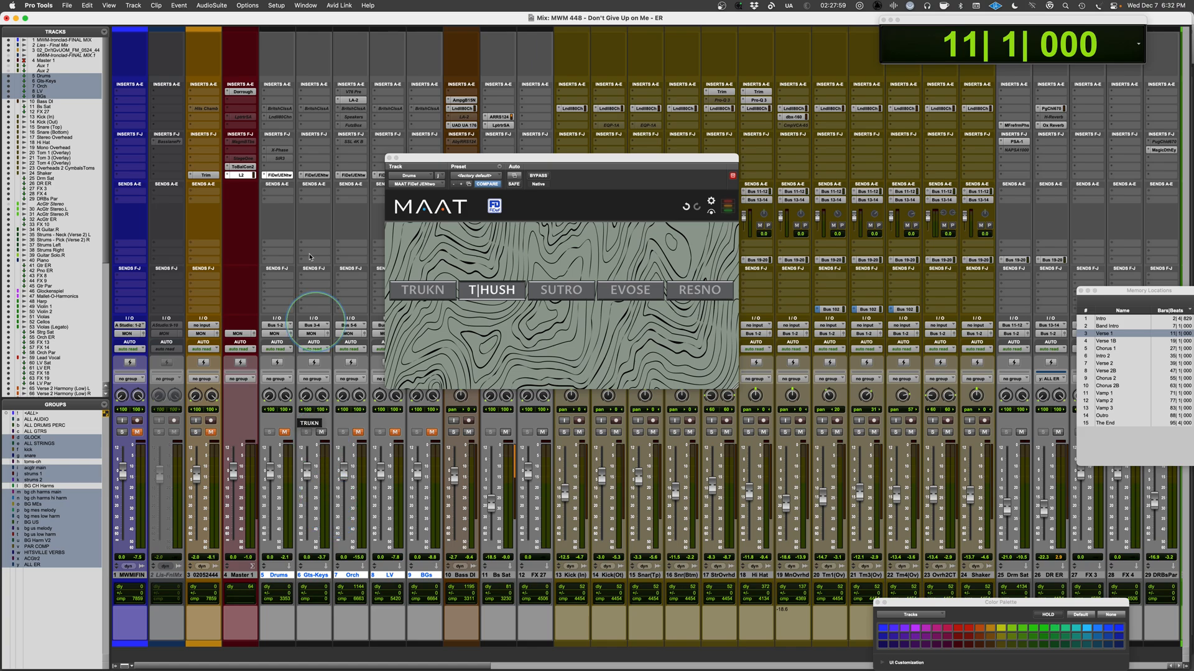
left_click(314, 176)
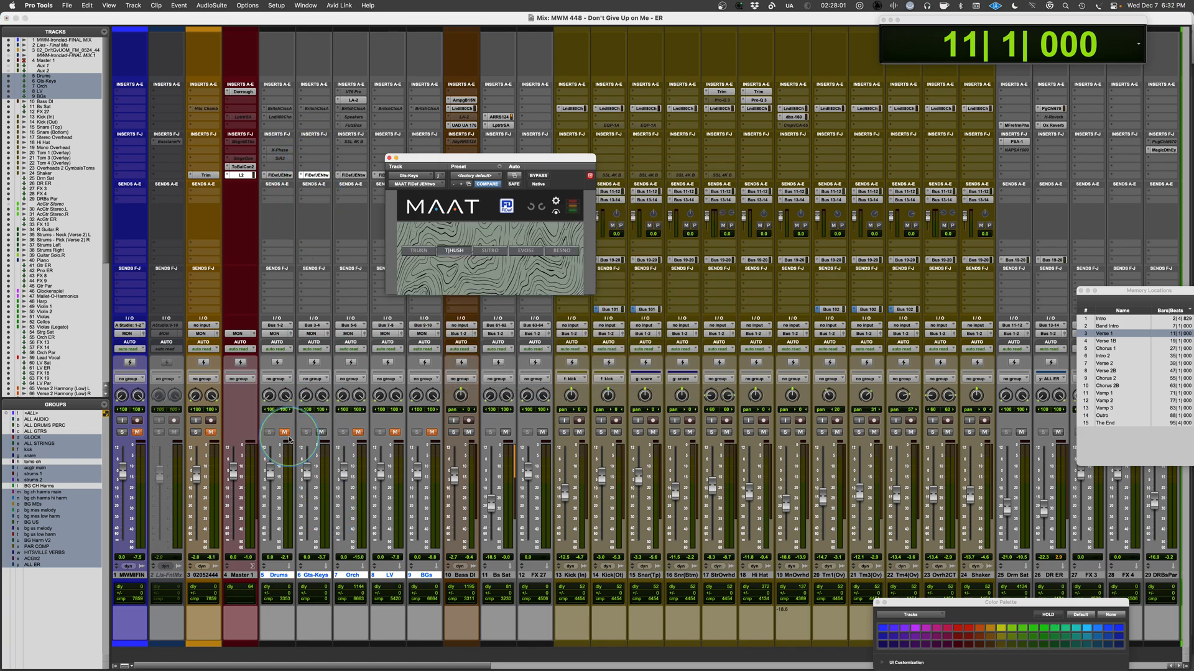
left_click(334, 318)
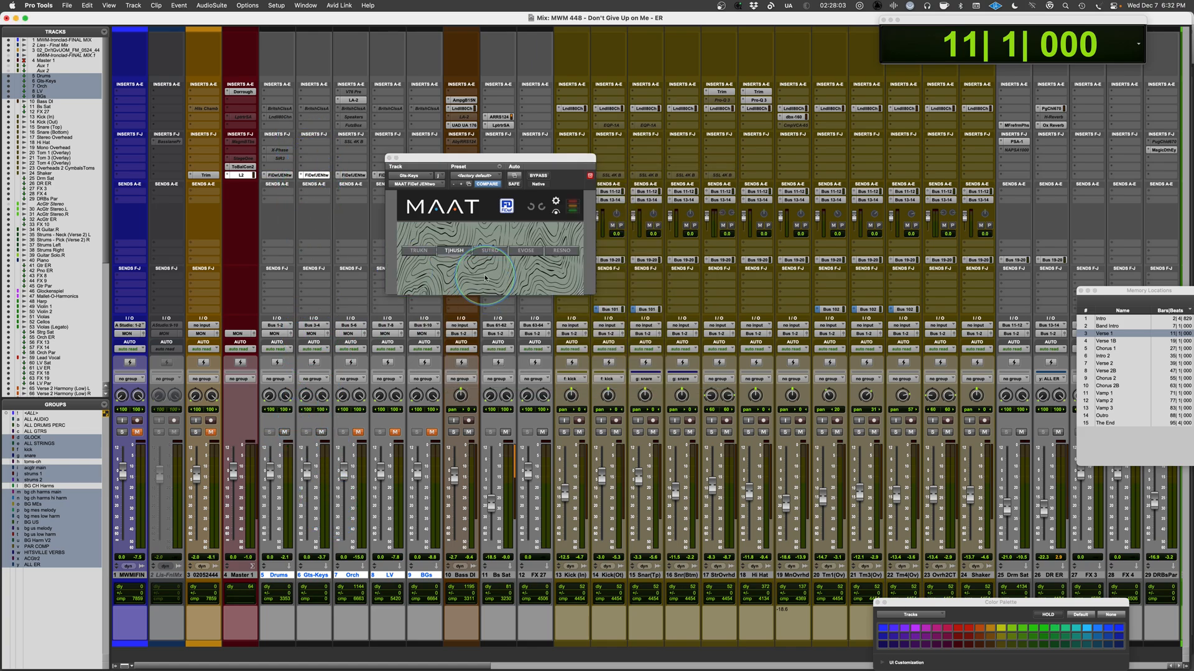
key("space")
left_click(490, 277)
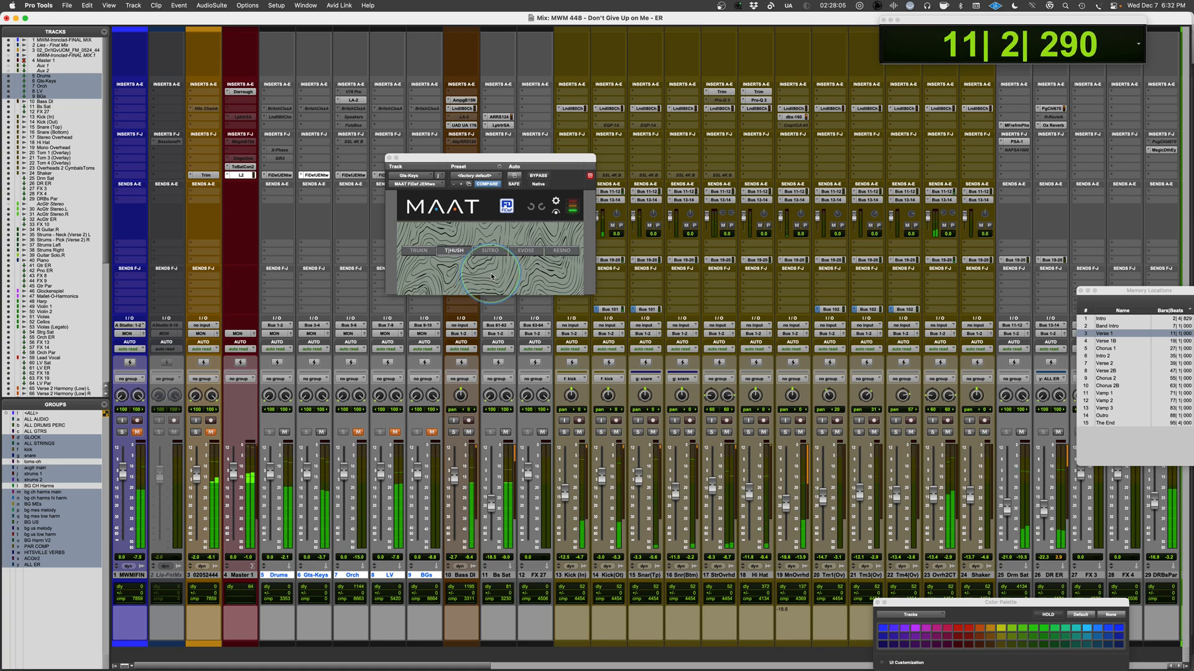
- Audition TRUKN, SUTRO, EVOSE and RESNO on the Gts-Keys track, set its FiDef to TRUKN, and stop playback
left_click(420, 252)
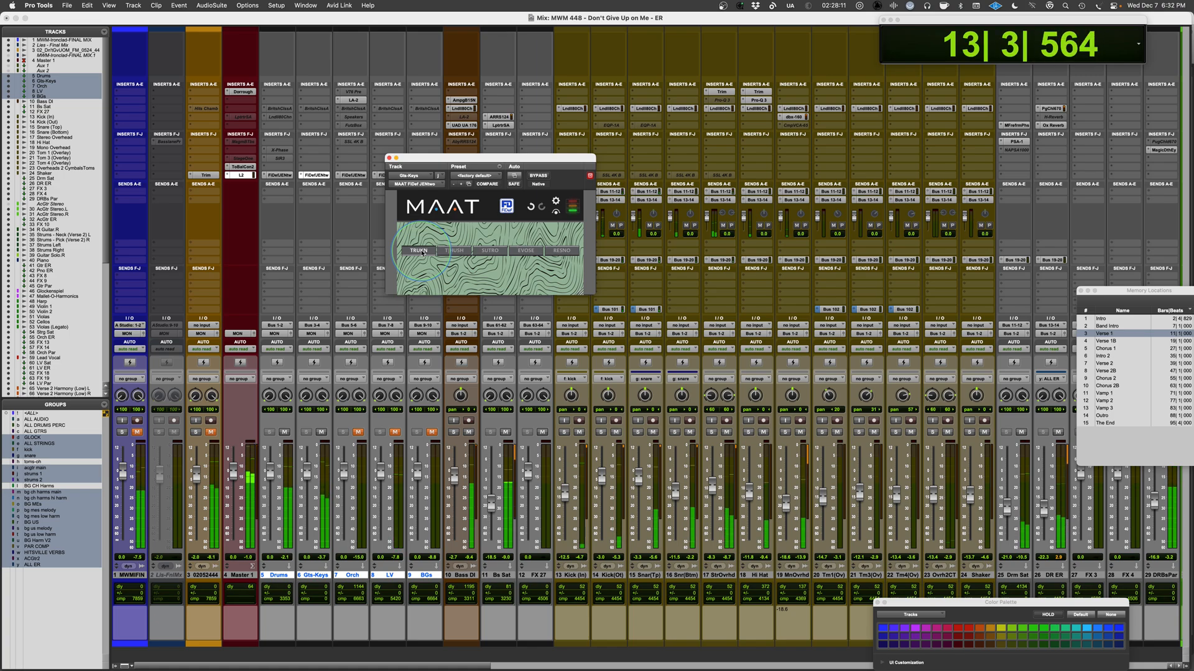
left_click(490, 251)
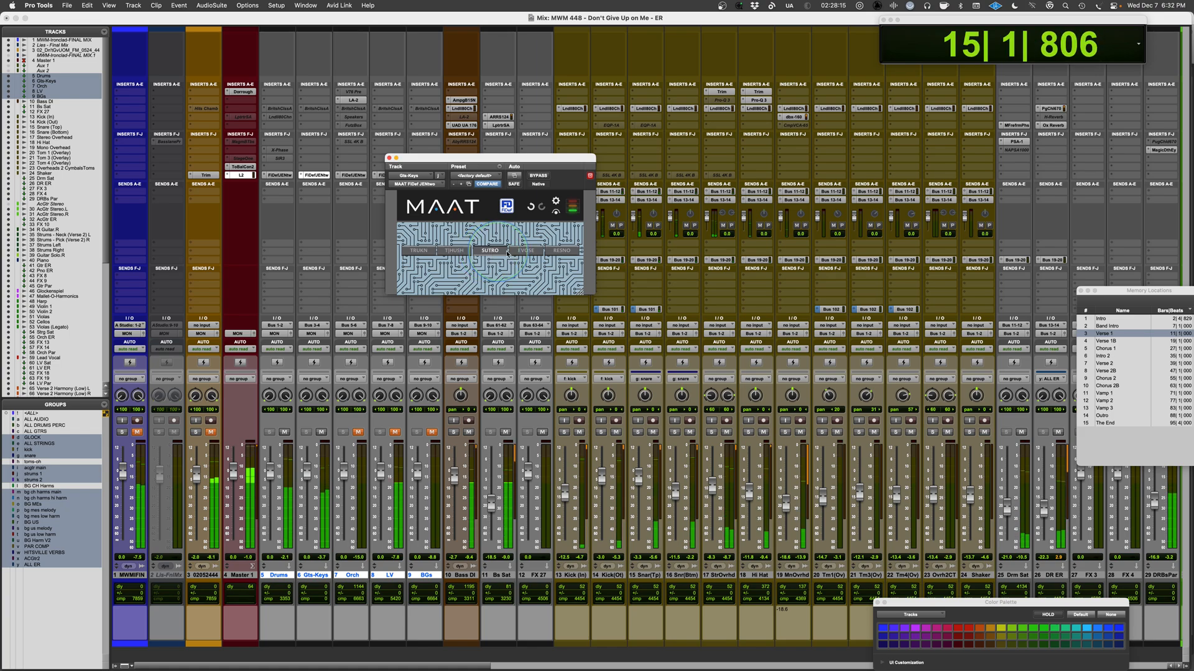
left_click(524, 251)
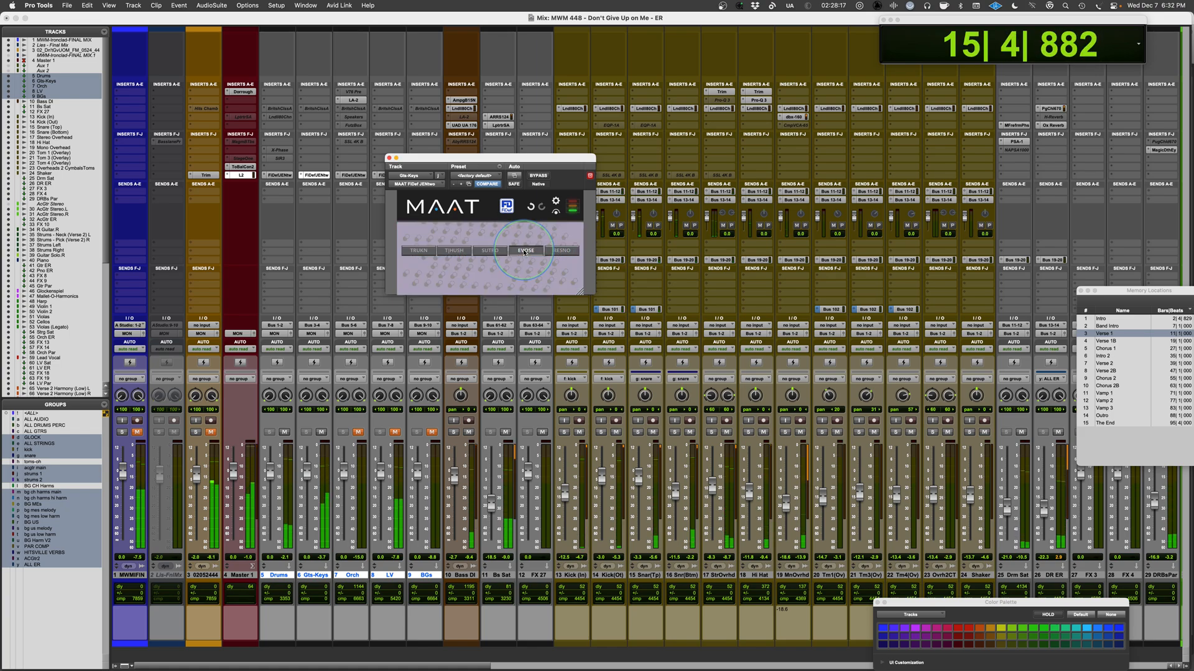
left_click(563, 252)
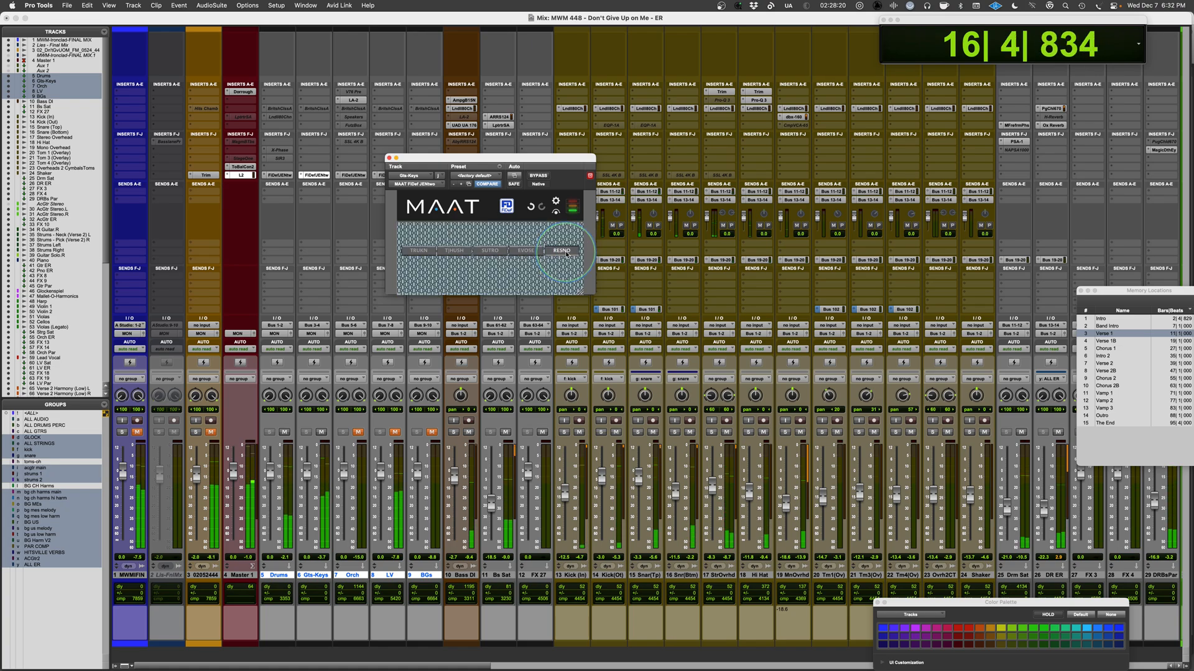
left_click(418, 251)
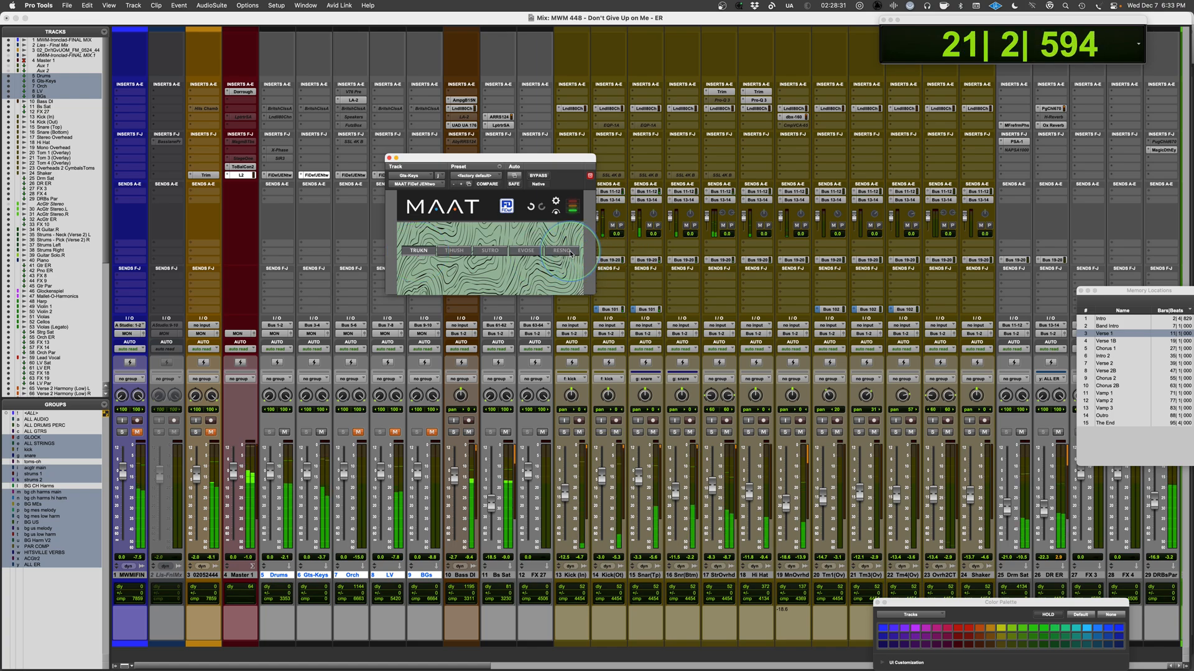
key("space")
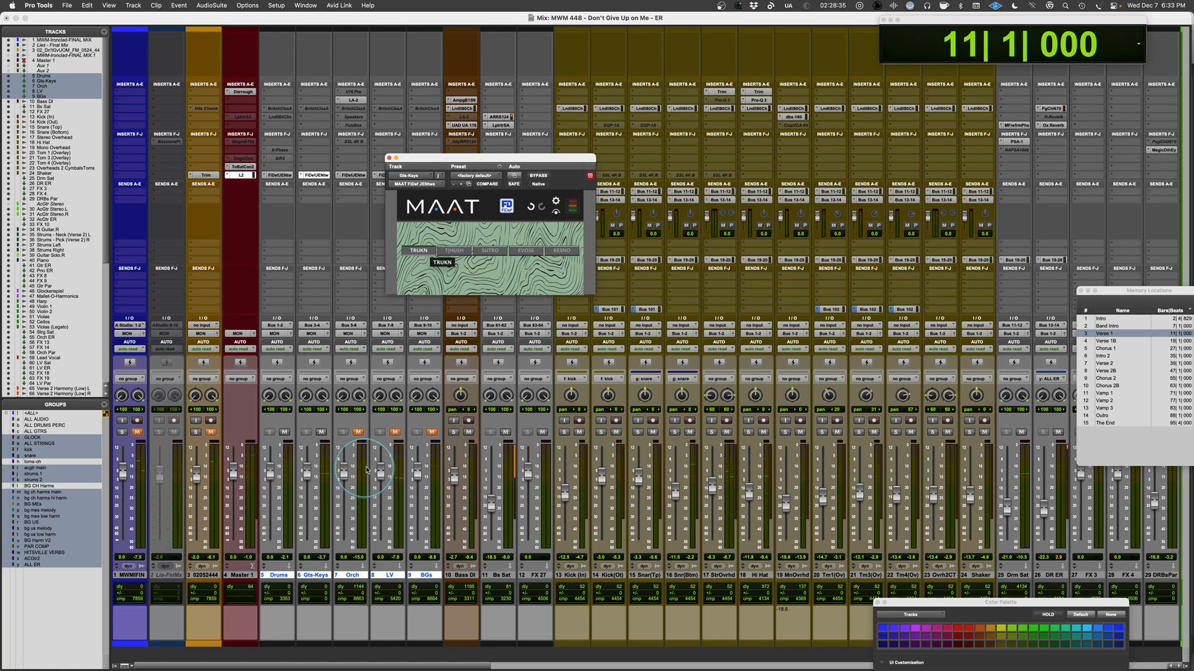
- Unmute the Orch track, play from the Chorus 2 marker, and open the Orch track's MAAT FiDef plug-in
left_click(358, 432)
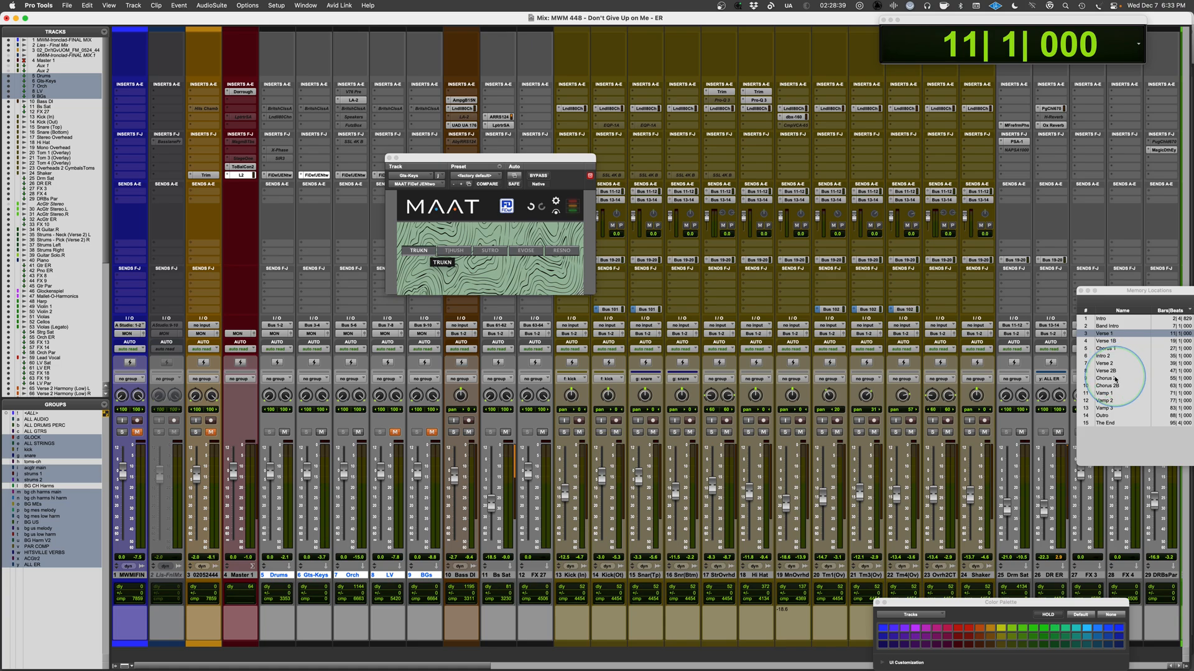
left_click(1115, 378)
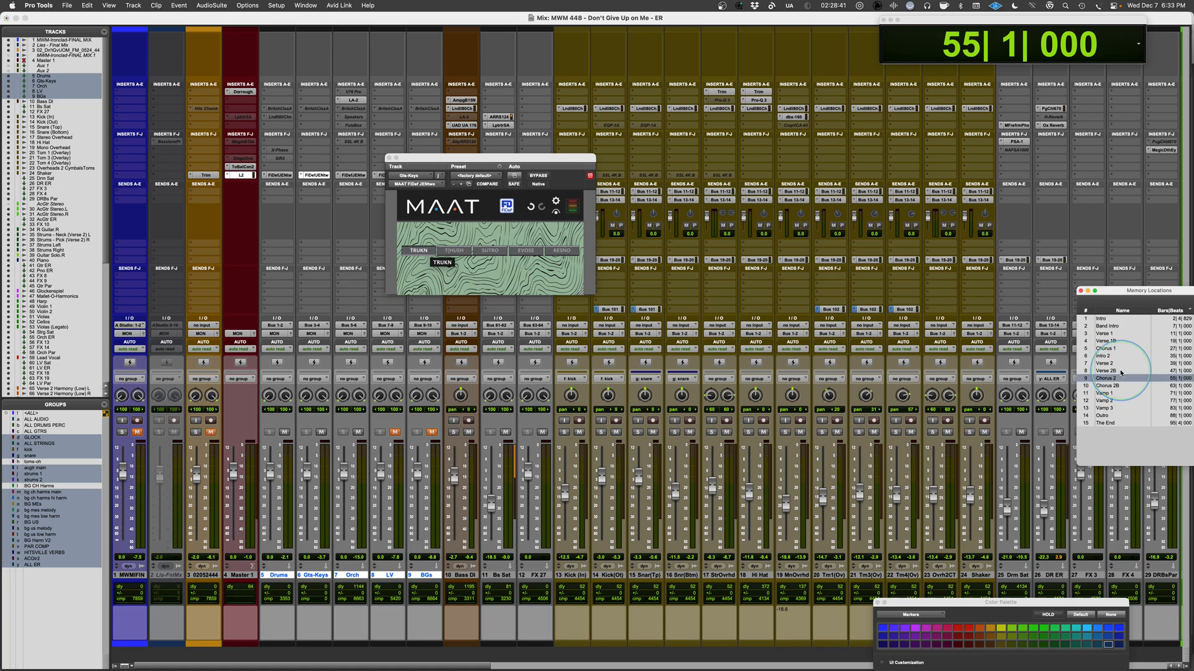
key("space")
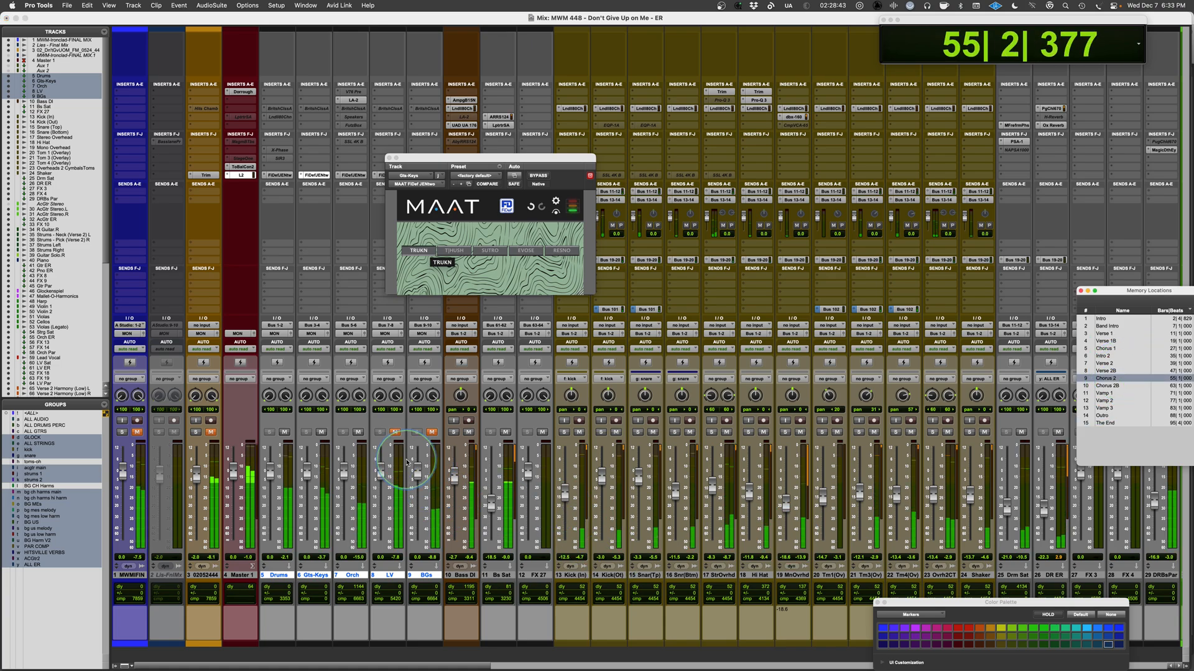
left_click(353, 175)
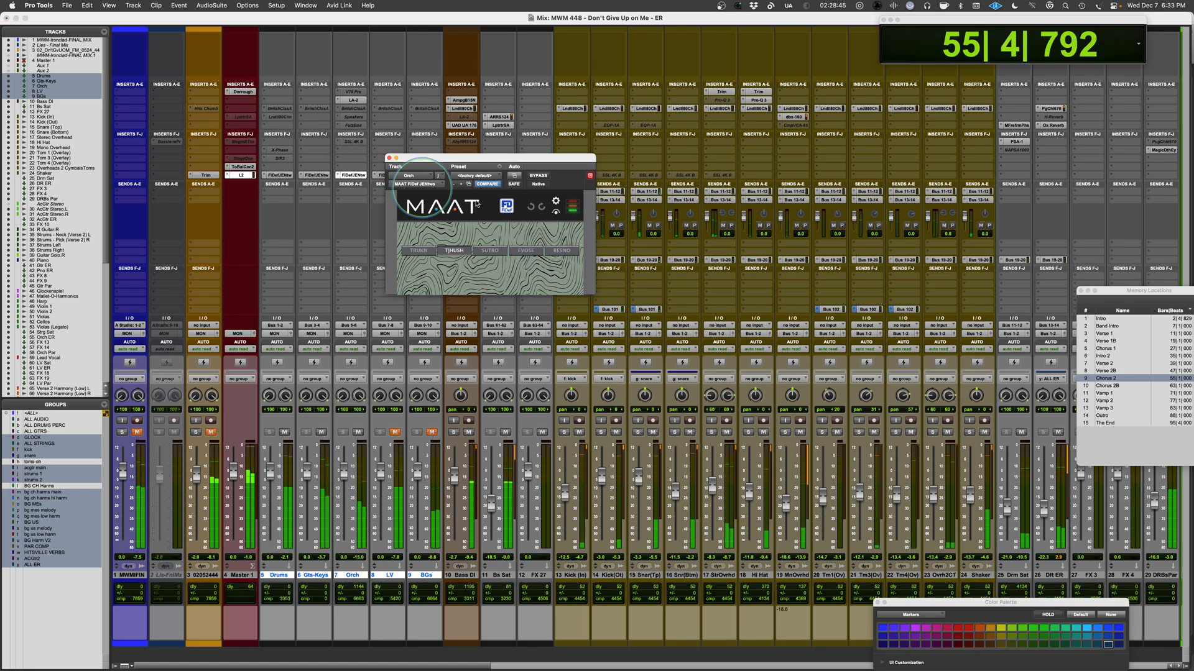
- Audition RESNO, EVOSE, SUTRO, T|HUSH and TRUKN on the Orch track, set its FiDef to EVOSE, and stop playback
left_click(560, 251)
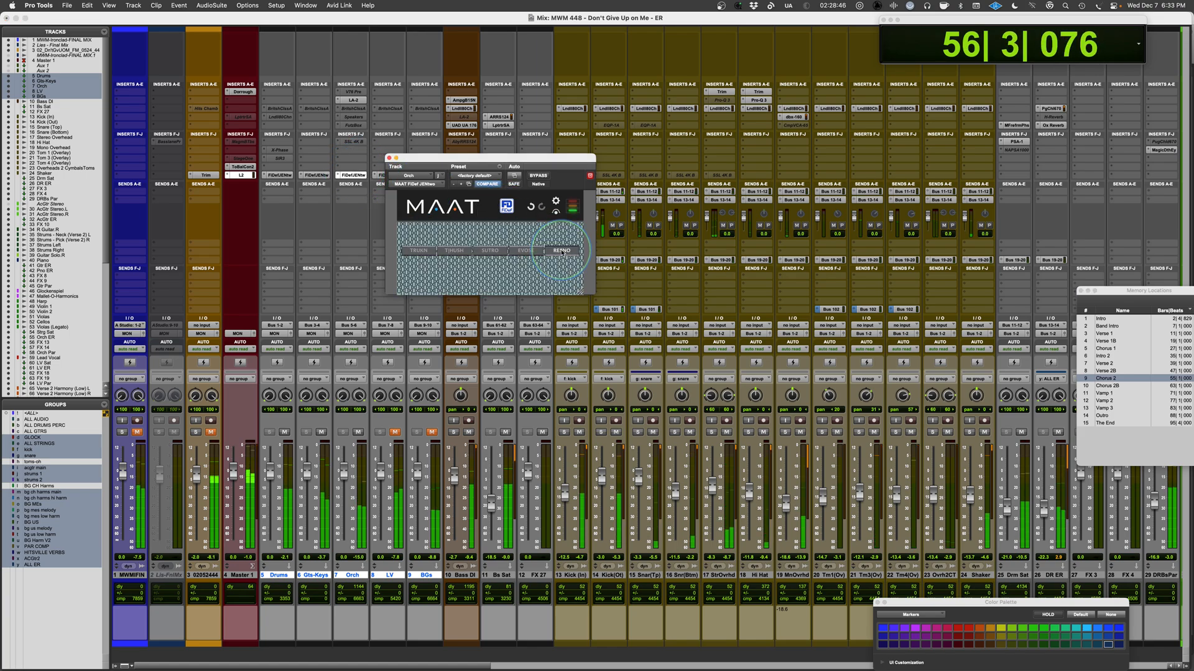
left_click(526, 251)
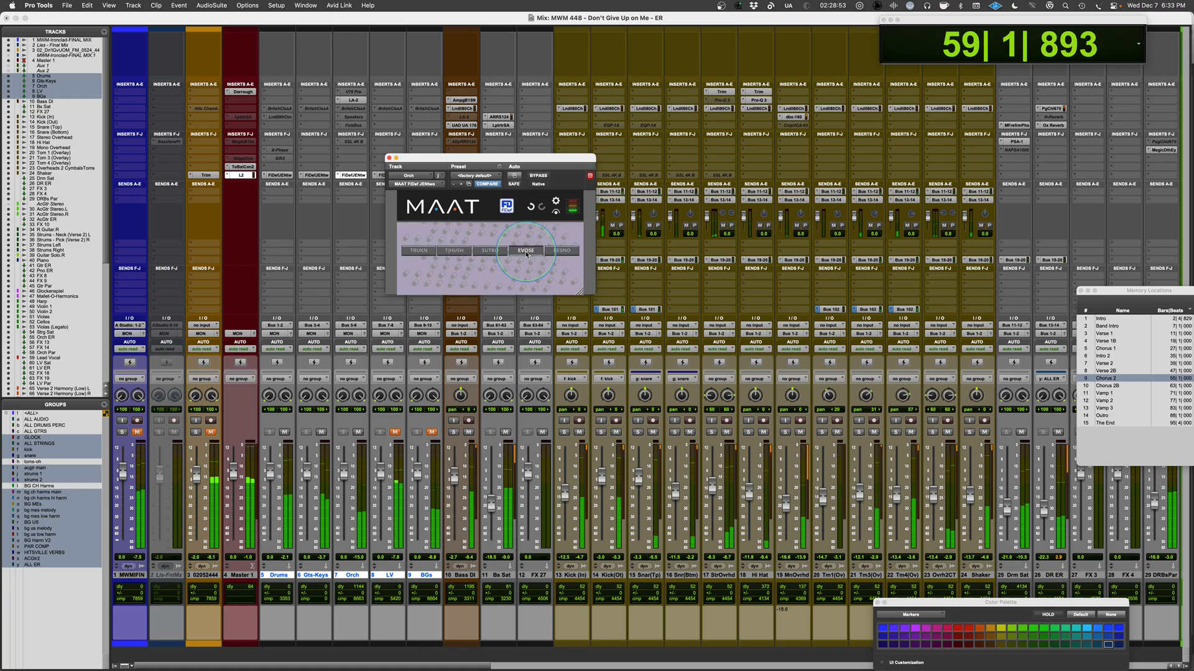
left_click(490, 252)
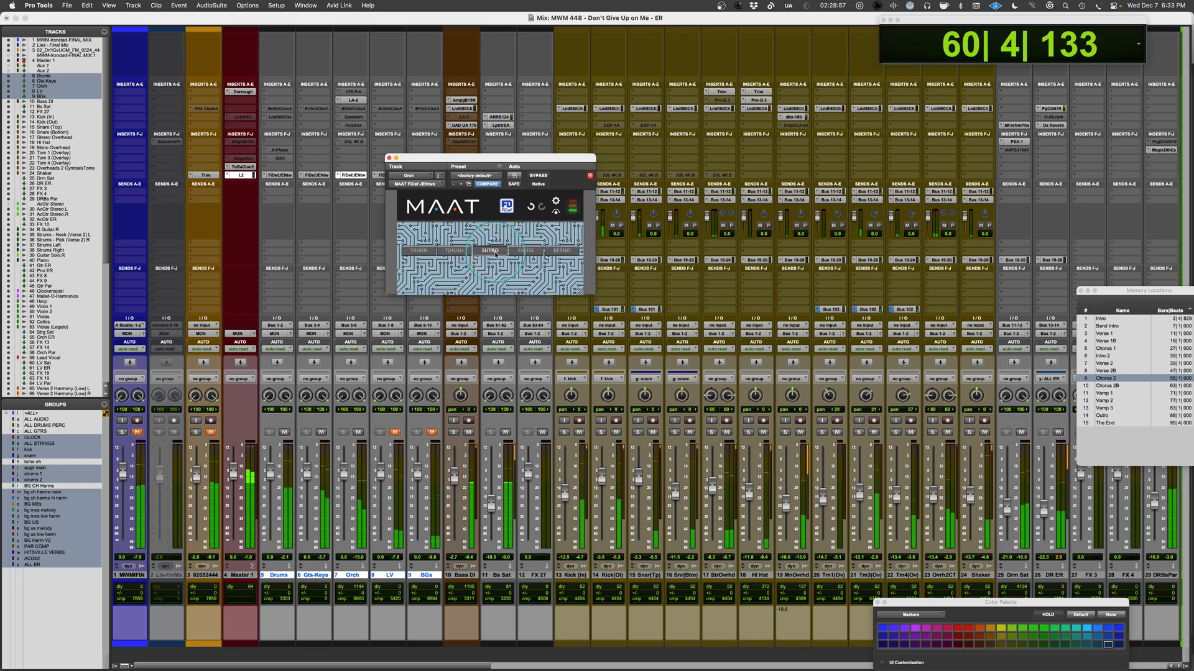
left_click(454, 251)
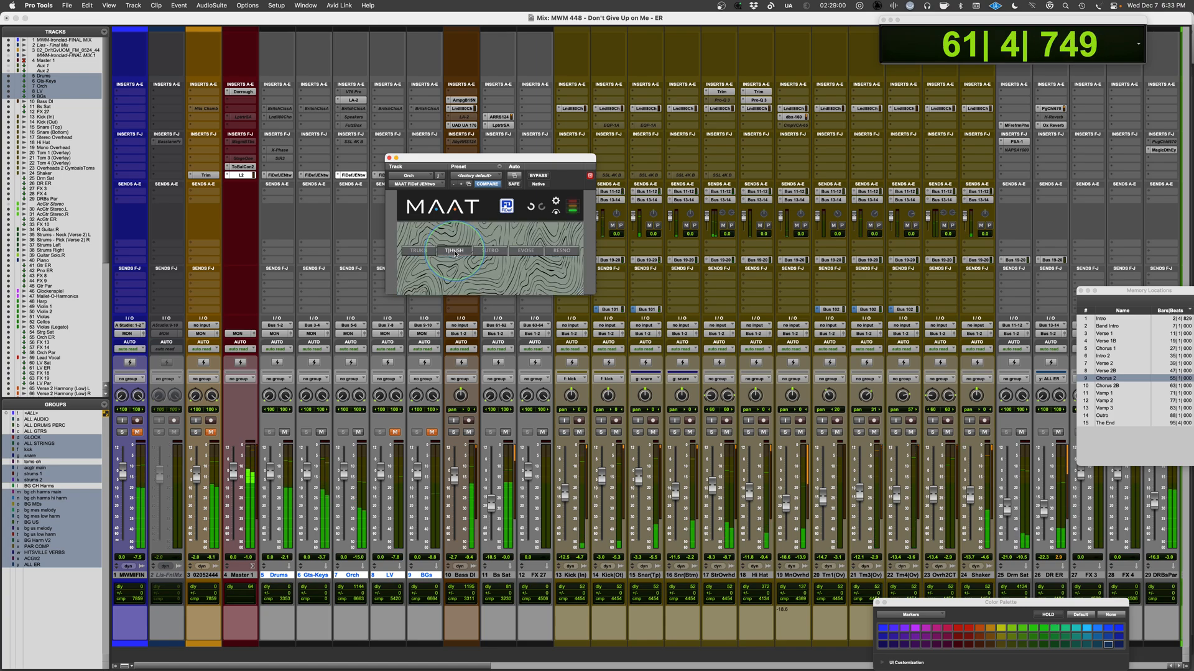
left_click(420, 251)
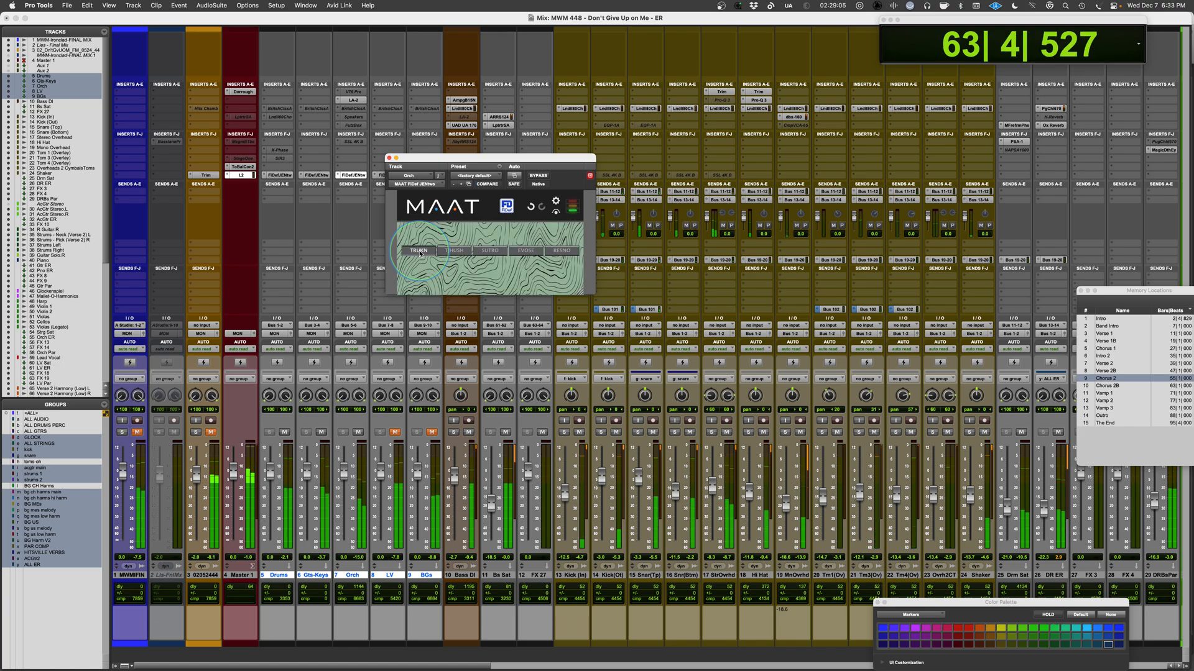
left_click(522, 251)
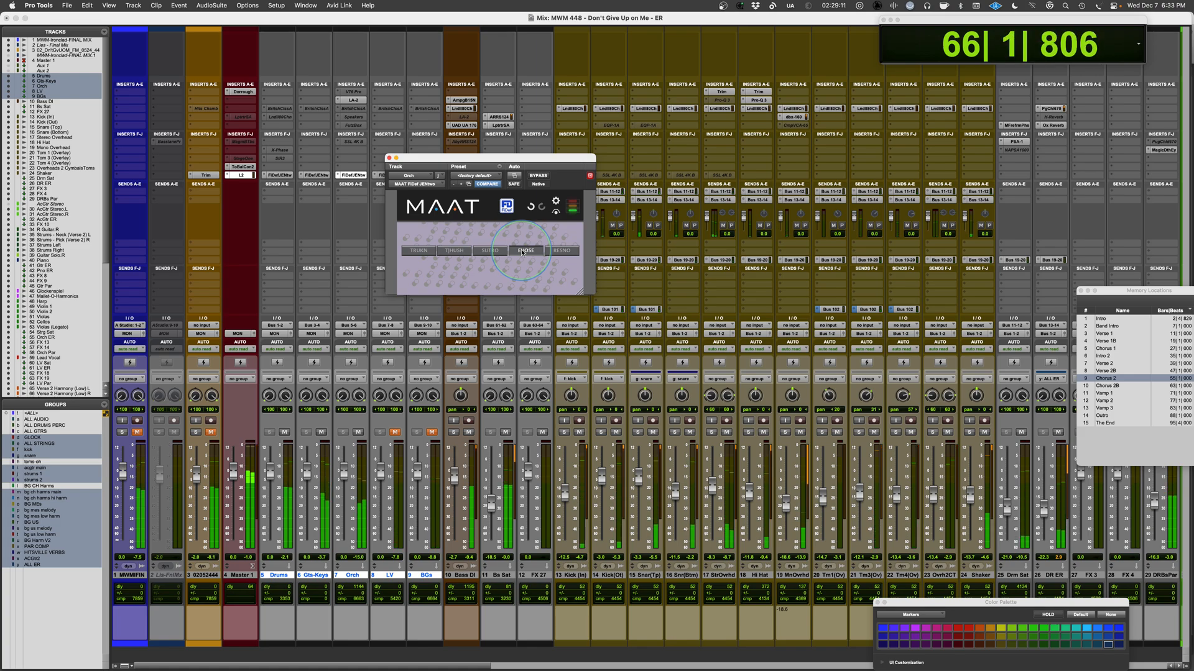
key("space")
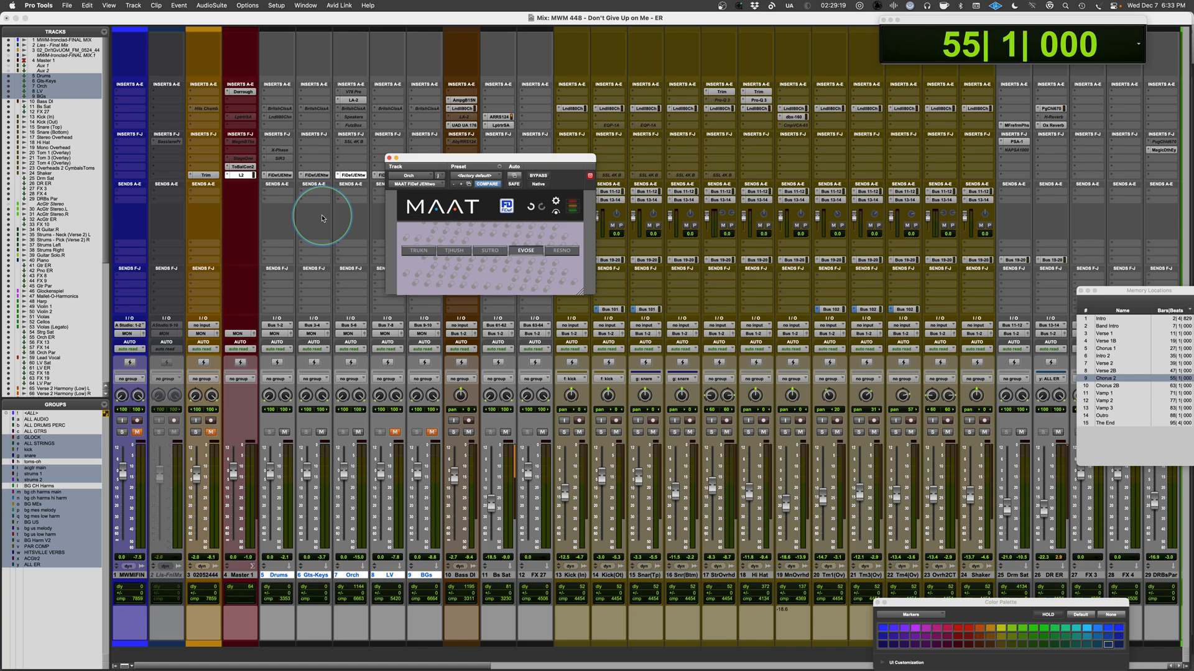
- Unmute the LV track, open its MAAT FiDef plug-in, and play from the Verse 1 marker
left_click(394, 432)
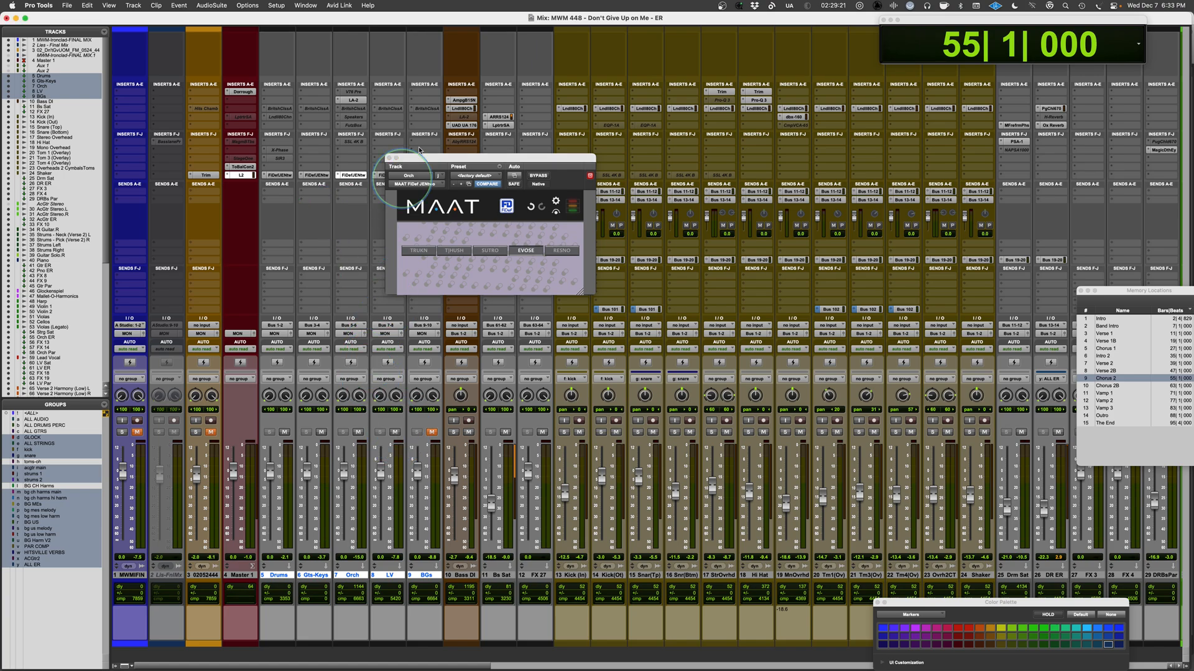
left_click(387, 175)
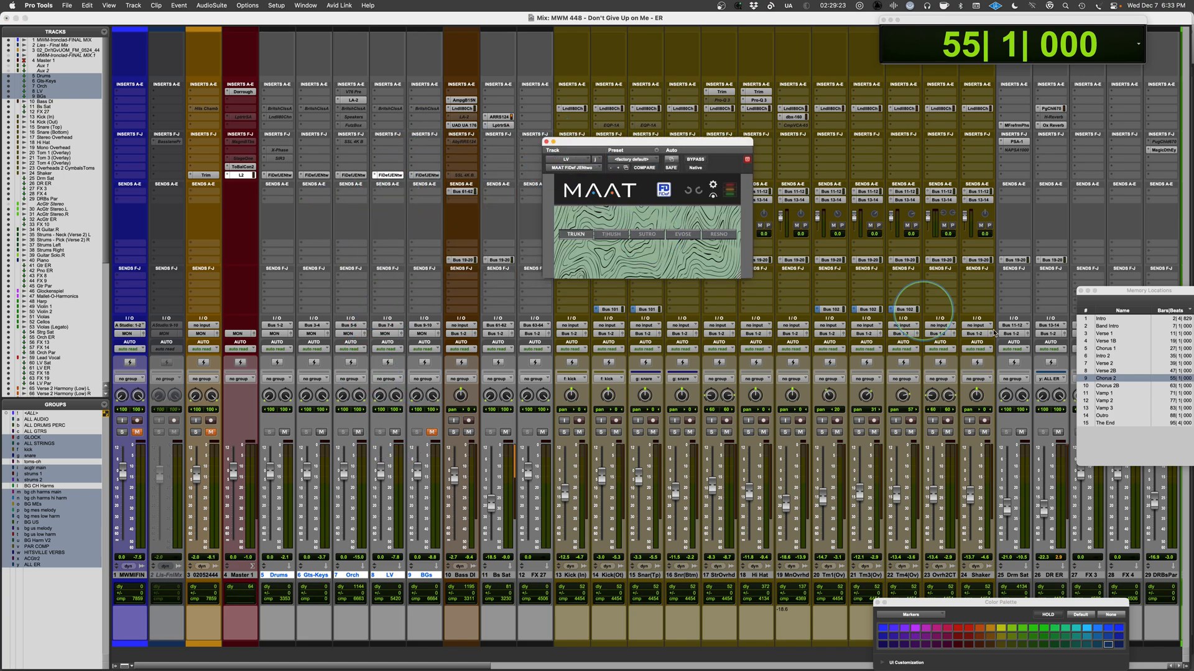
left_click(1104, 334)
key("space")
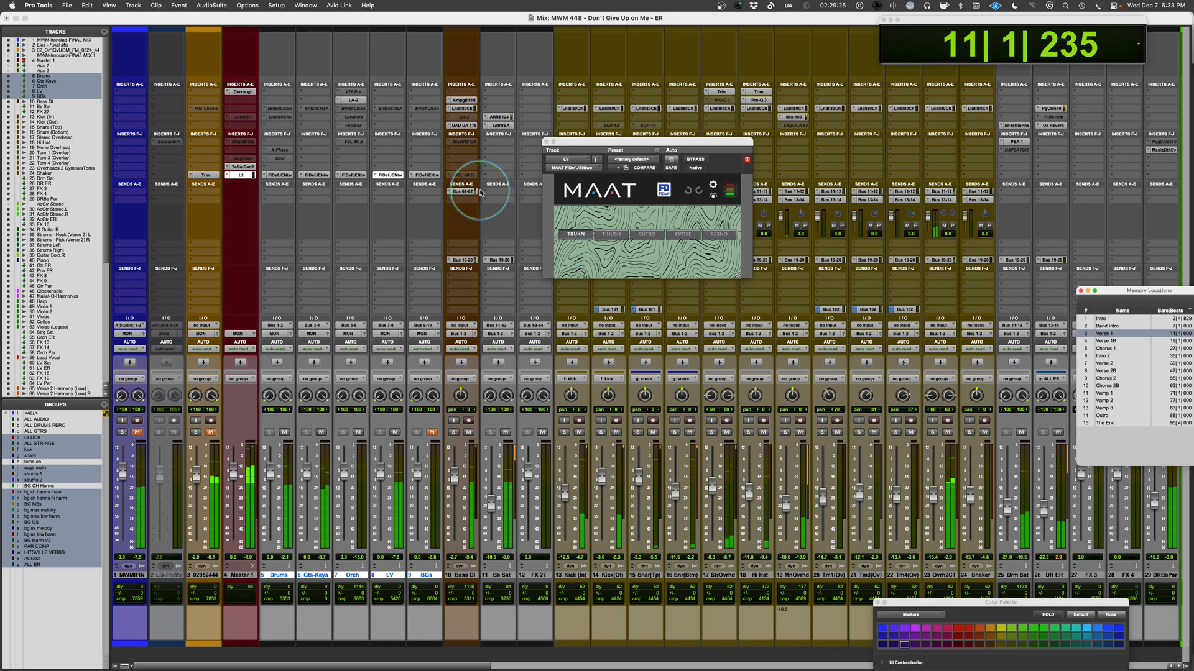
- Audition T|HUSH, SUTRO, EVOSE and RESNO on the LV track, set its FiDef to T|HUSH, and stop playback
left_click(612, 234)
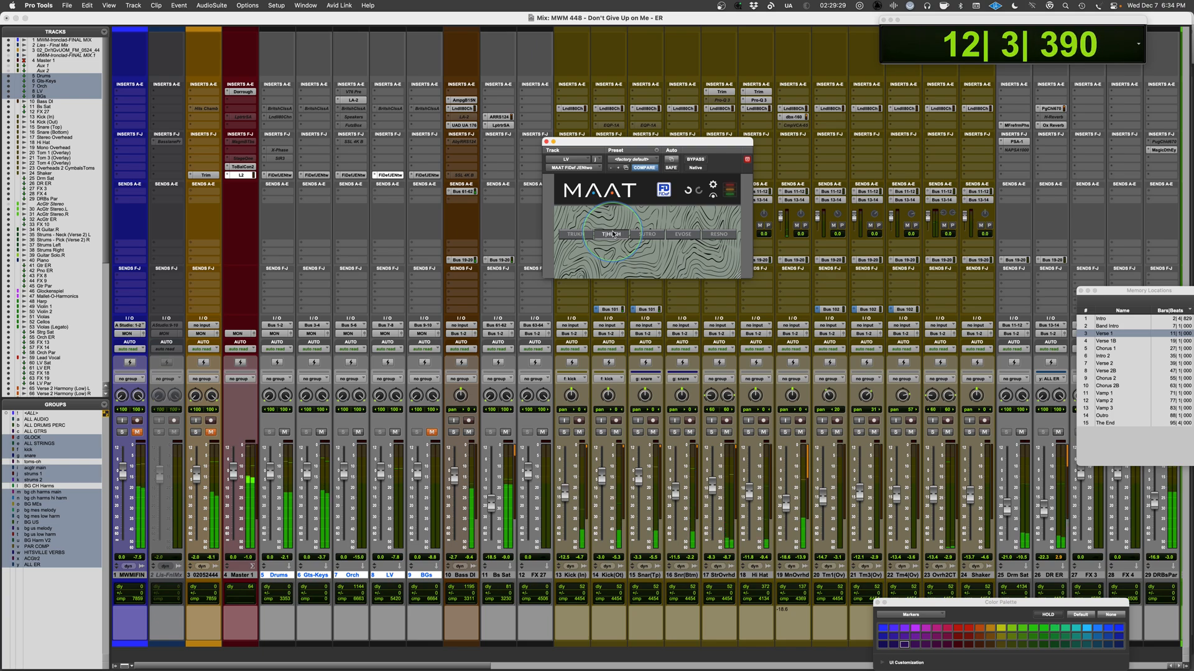
left_click(654, 239)
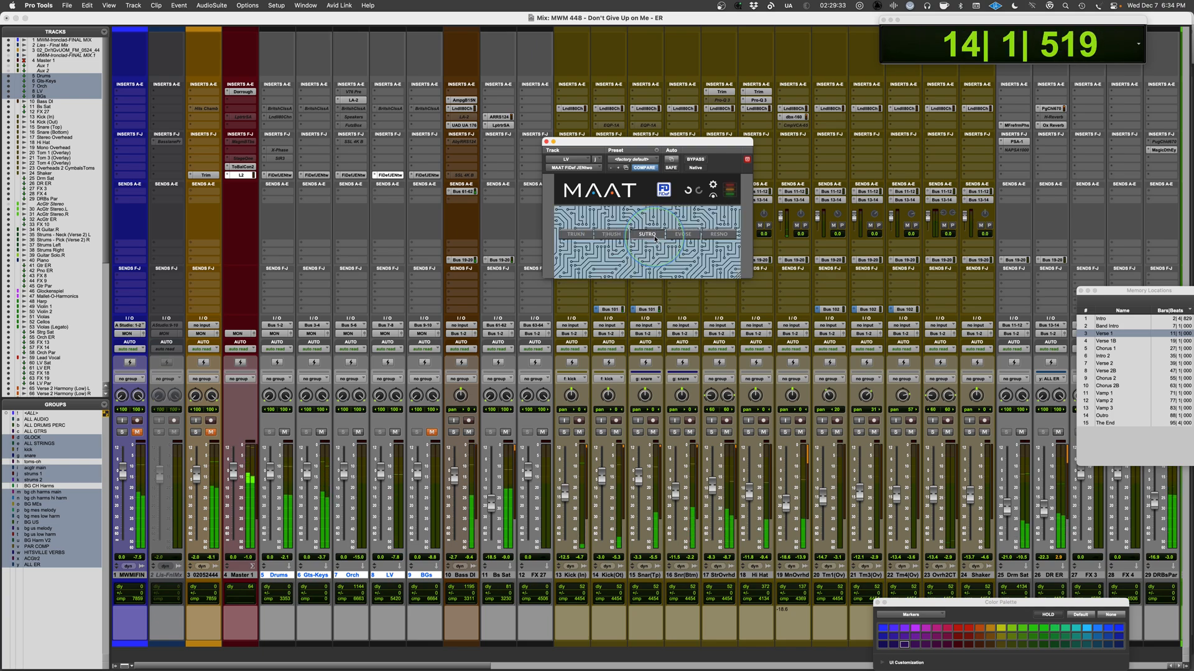
left_click(687, 238)
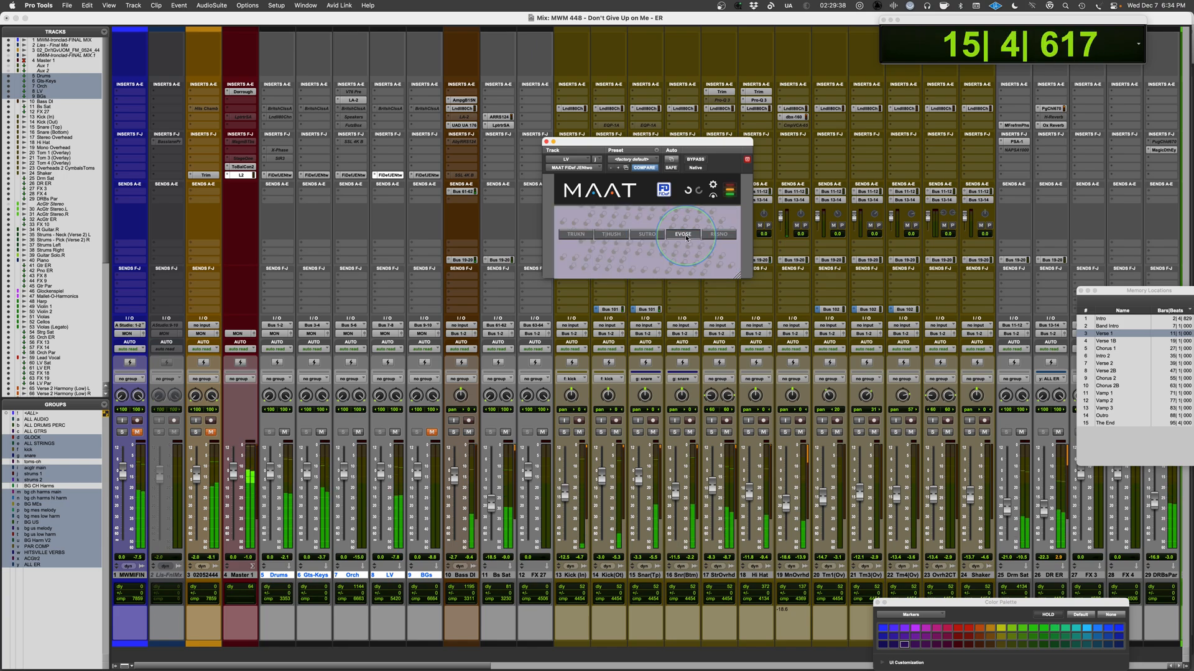
left_click(719, 236)
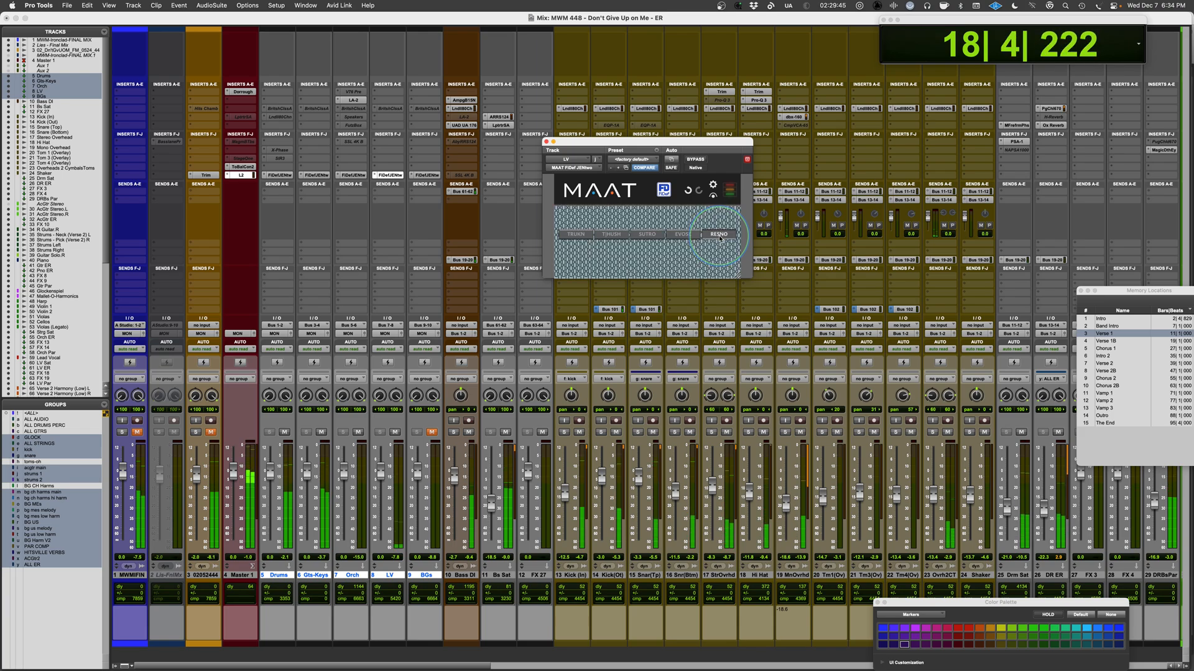
left_click(684, 236)
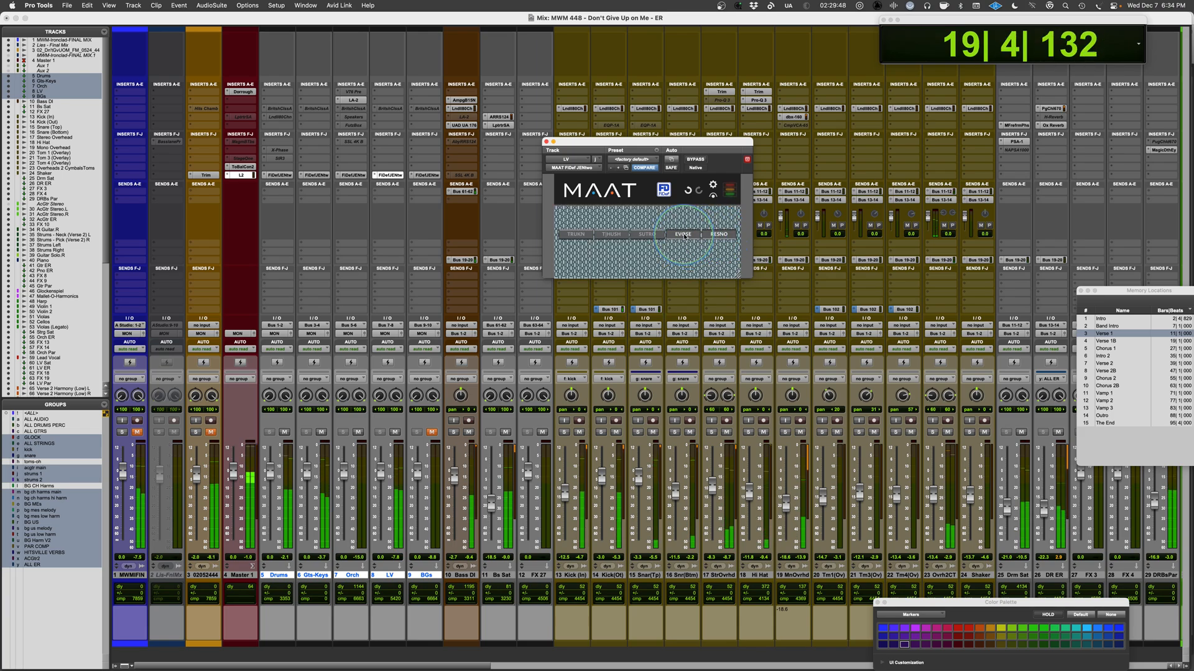
left_click(612, 236)
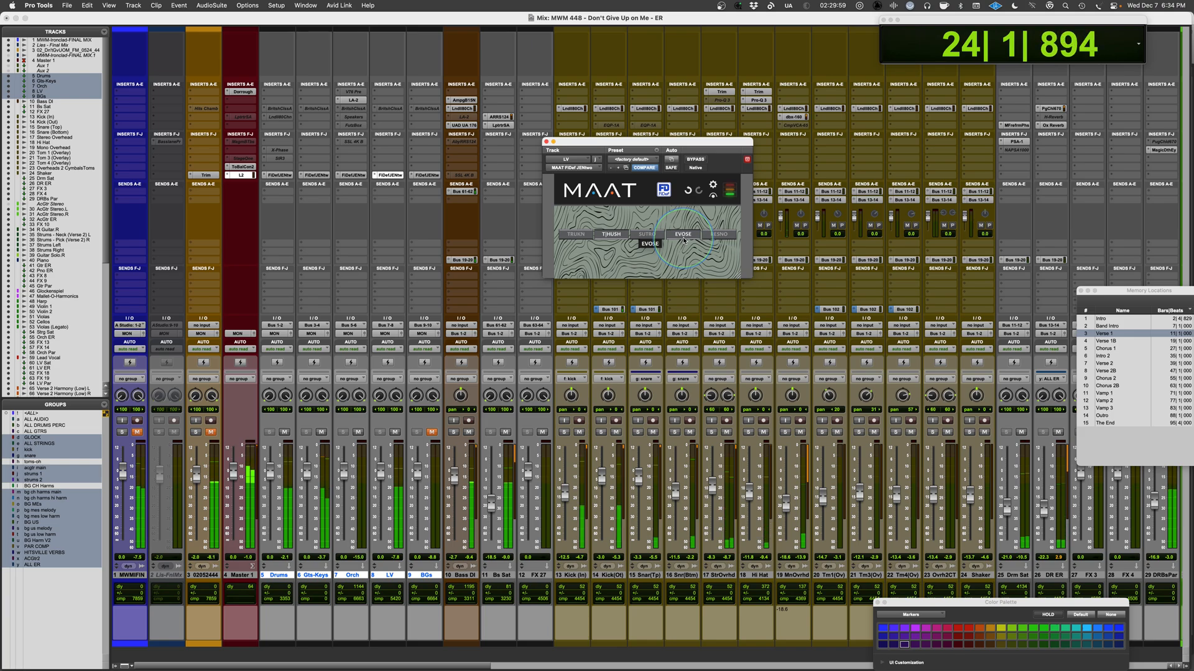
left_click(683, 235)
left_click(614, 236)
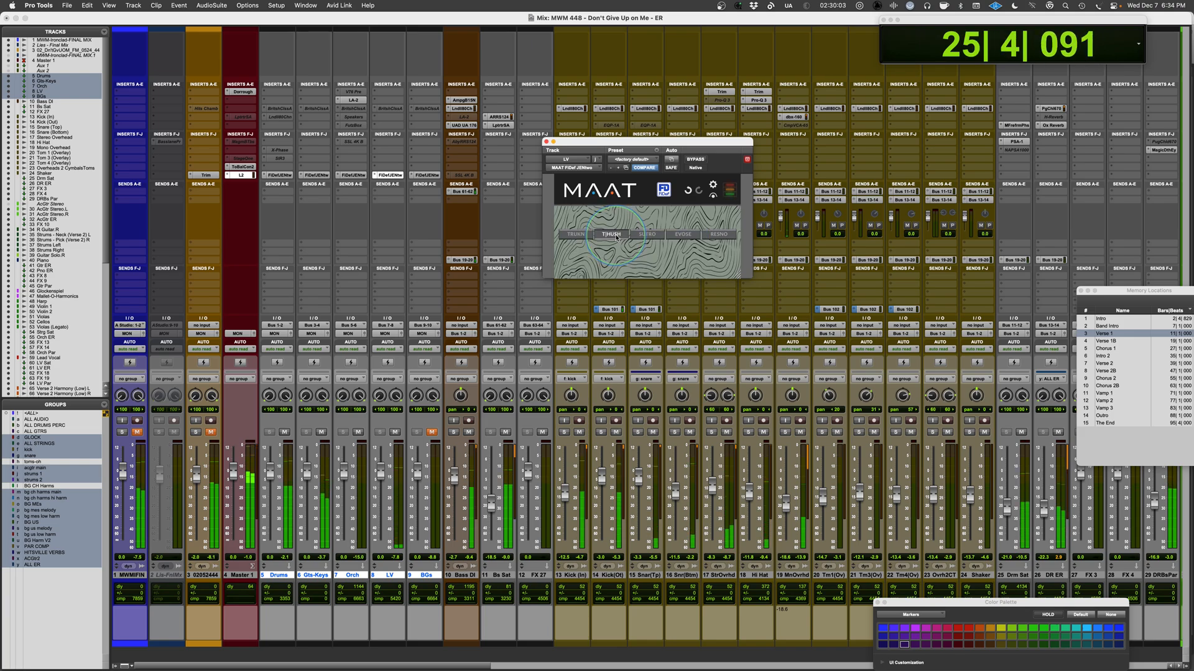
key("space")
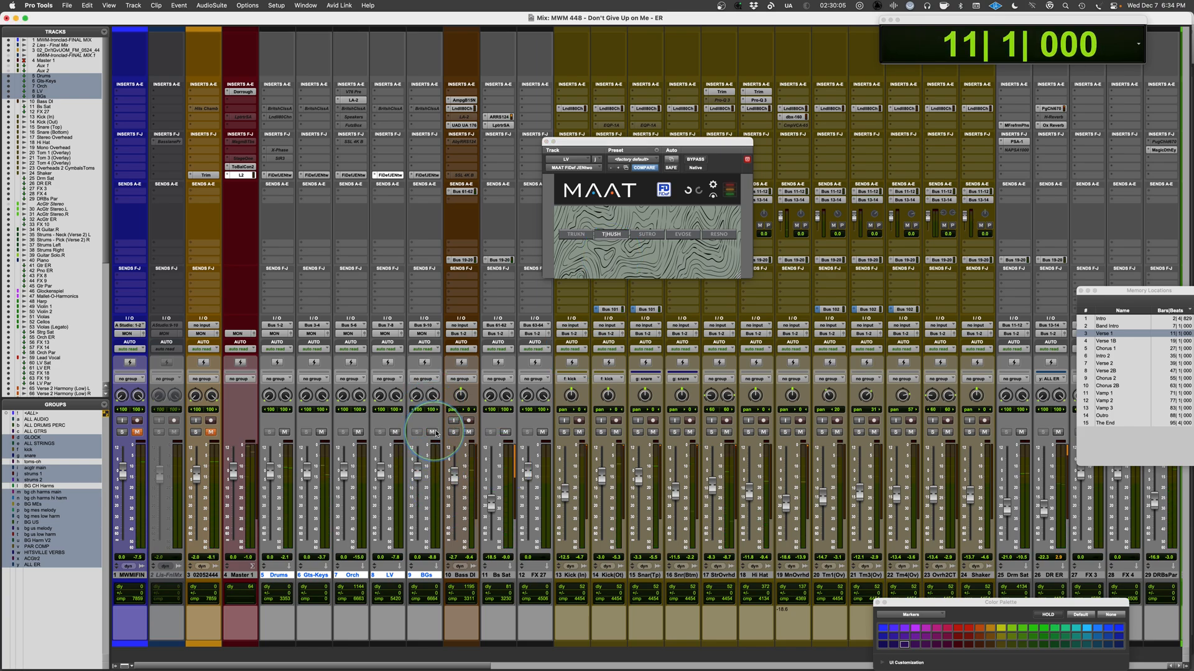
- With the BGs track unmuted, open its MAAT FiDef plug-in and play from the Vamp 1 marker
left_click(1104, 378)
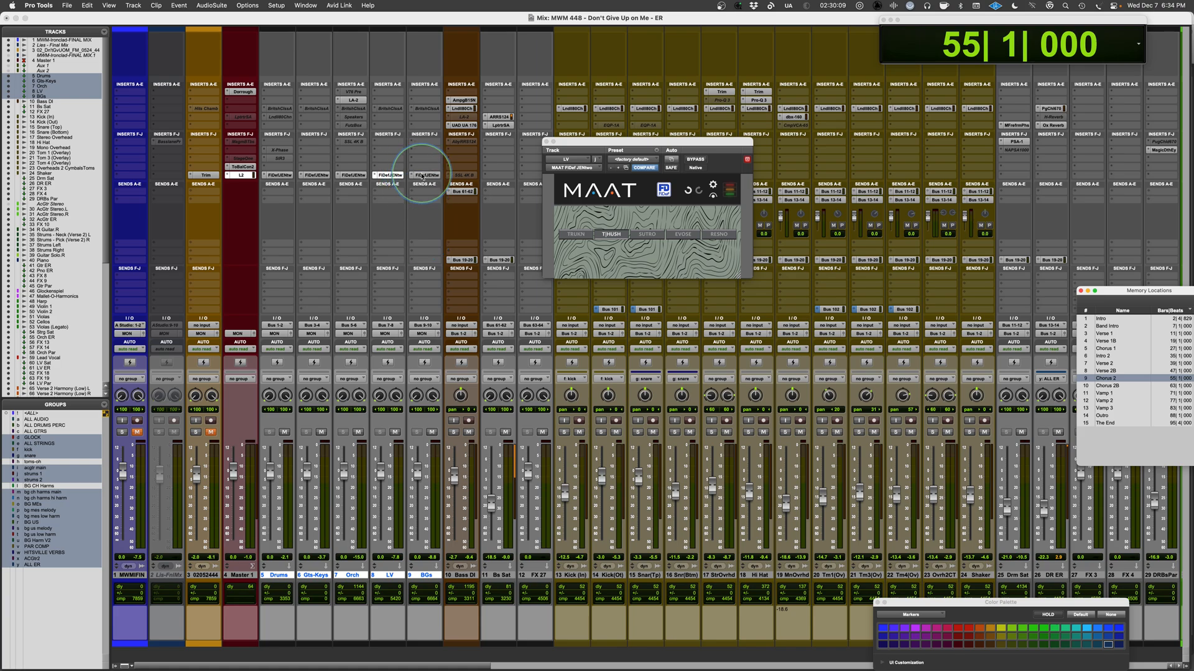
left_click(425, 174)
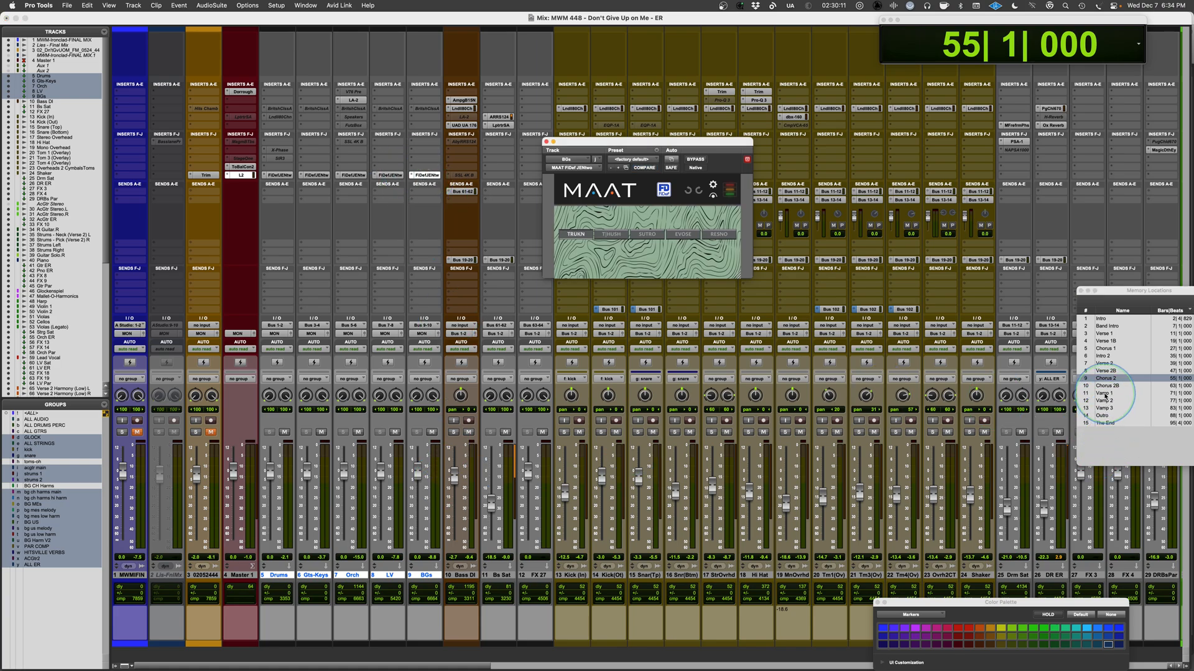
left_click(1104, 393)
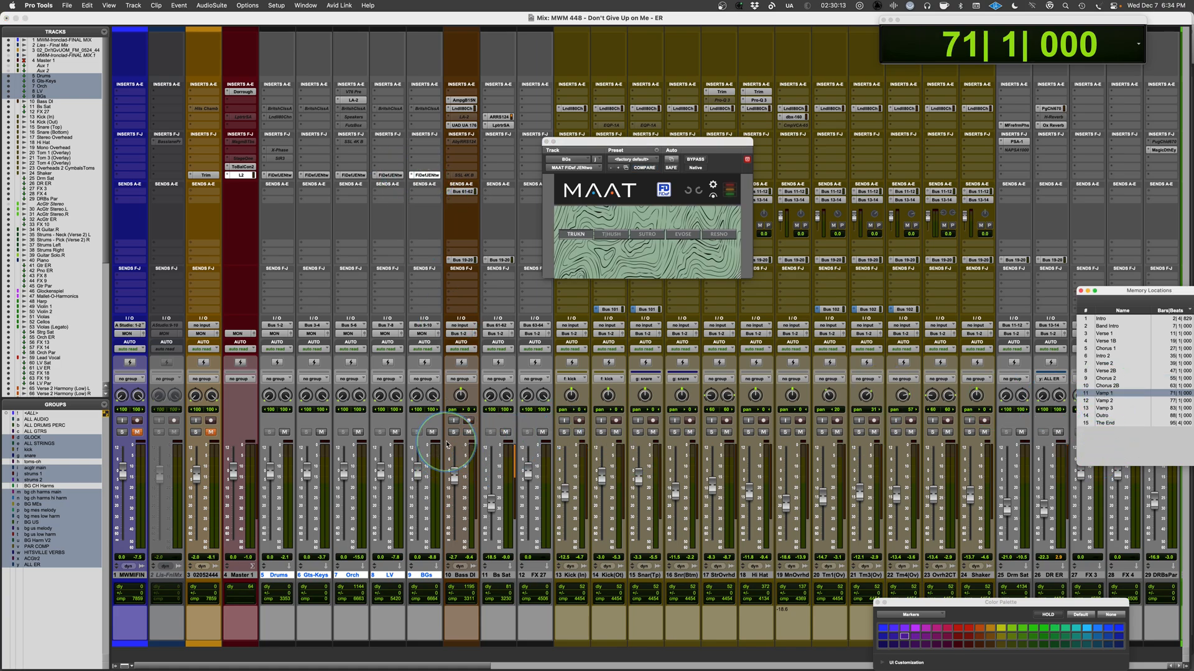
key("space")
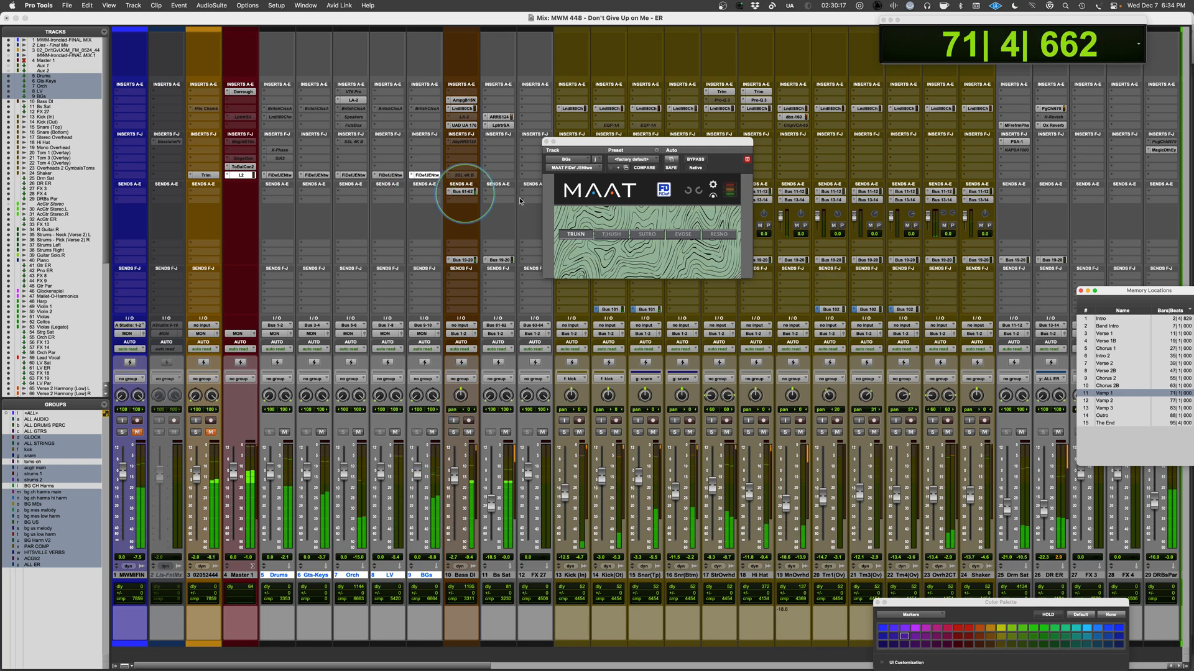
- Audition EVOSE, RESNO, SUTRO, T|HUSH and TRUKN on the BGs track, set its FiDef to T|HUSH, and stop playback
left_click(683, 235)
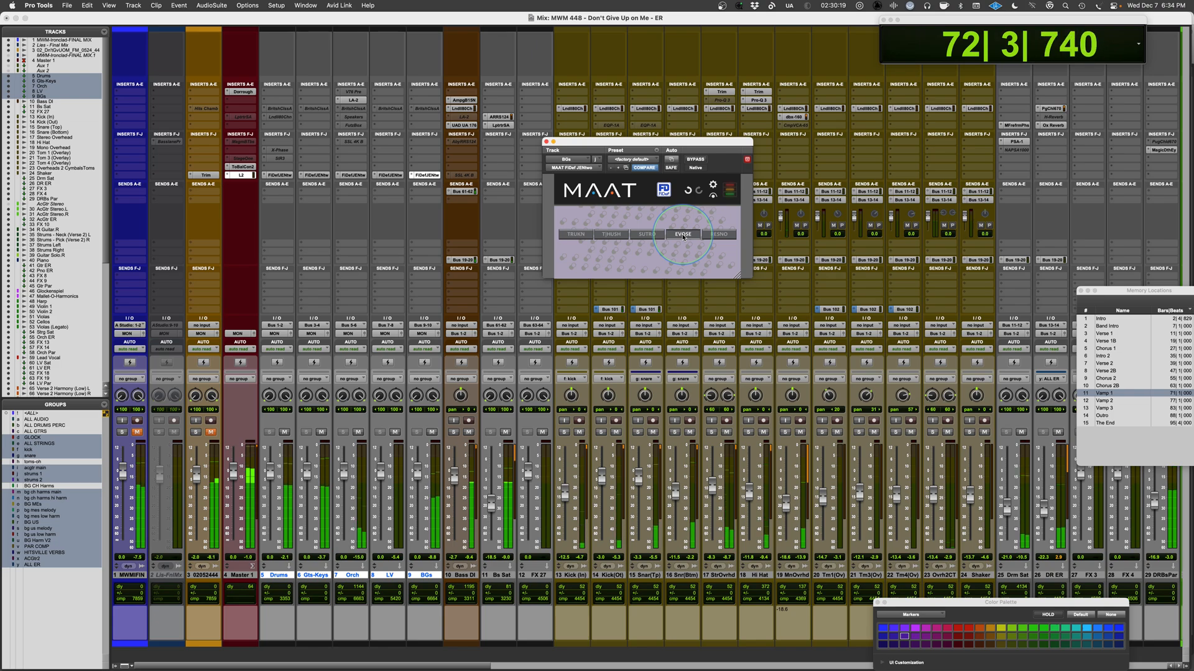
left_click(719, 234)
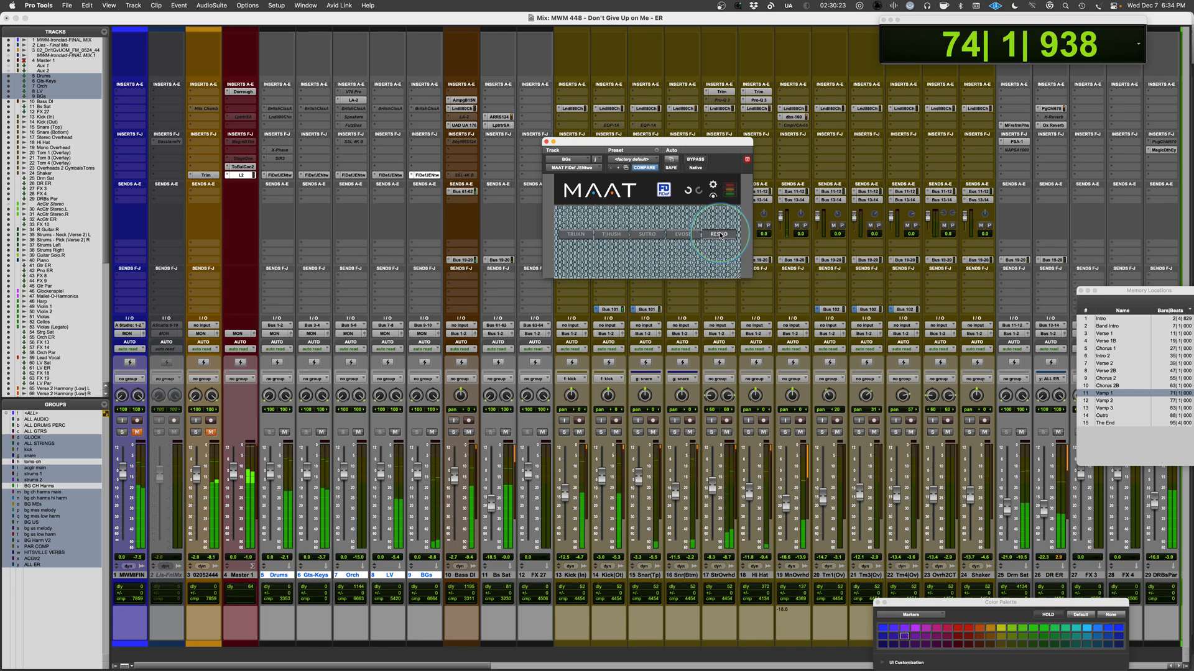
left_click(650, 236)
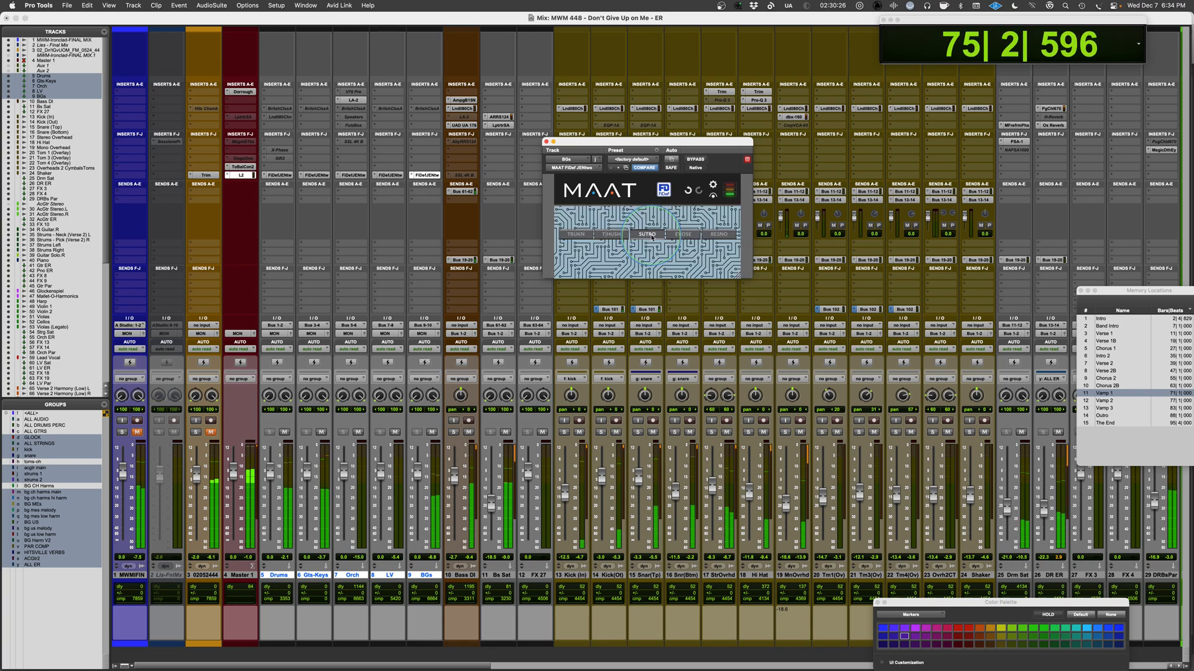
left_click(611, 236)
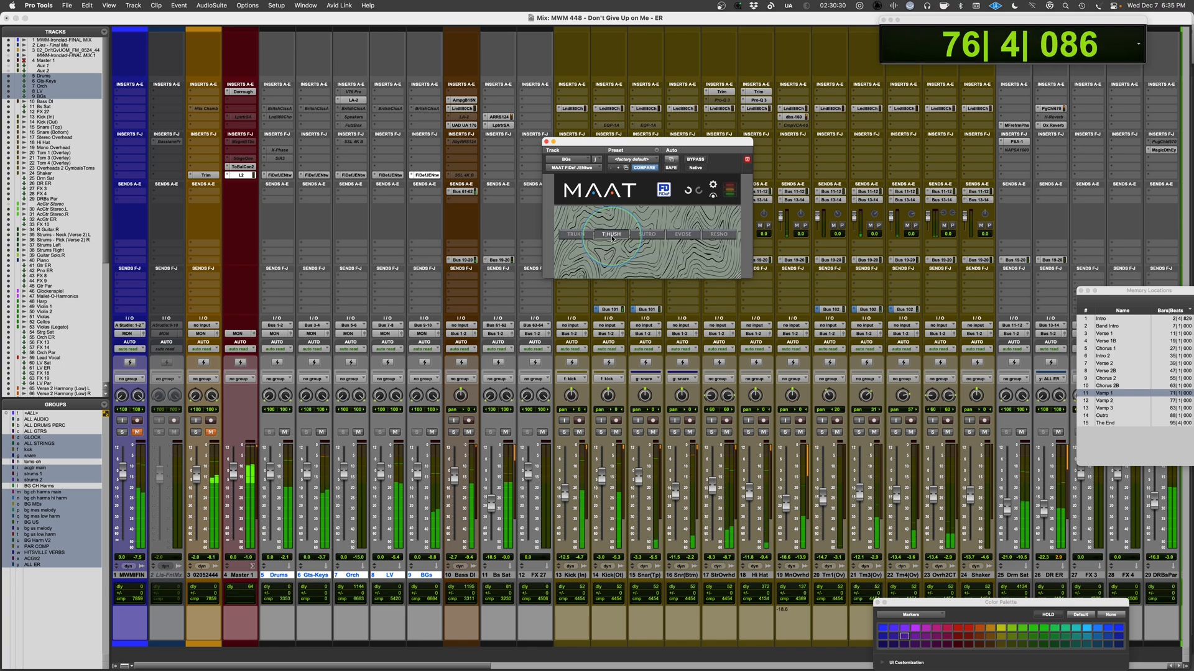
left_click(575, 235)
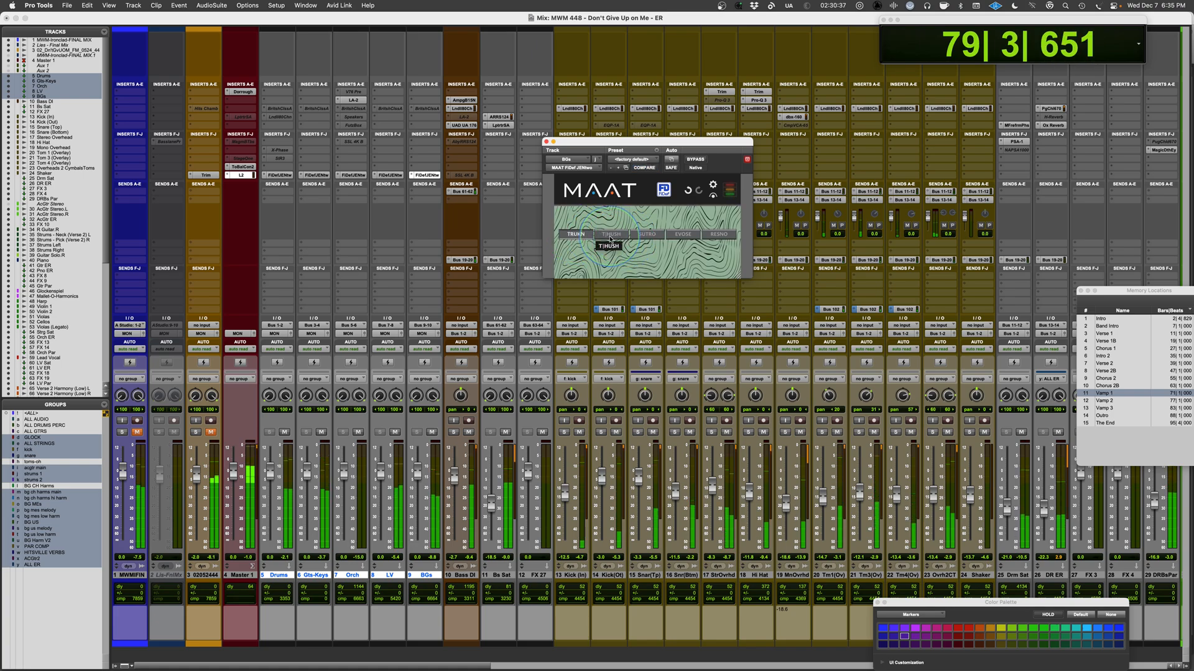
left_click(610, 238)
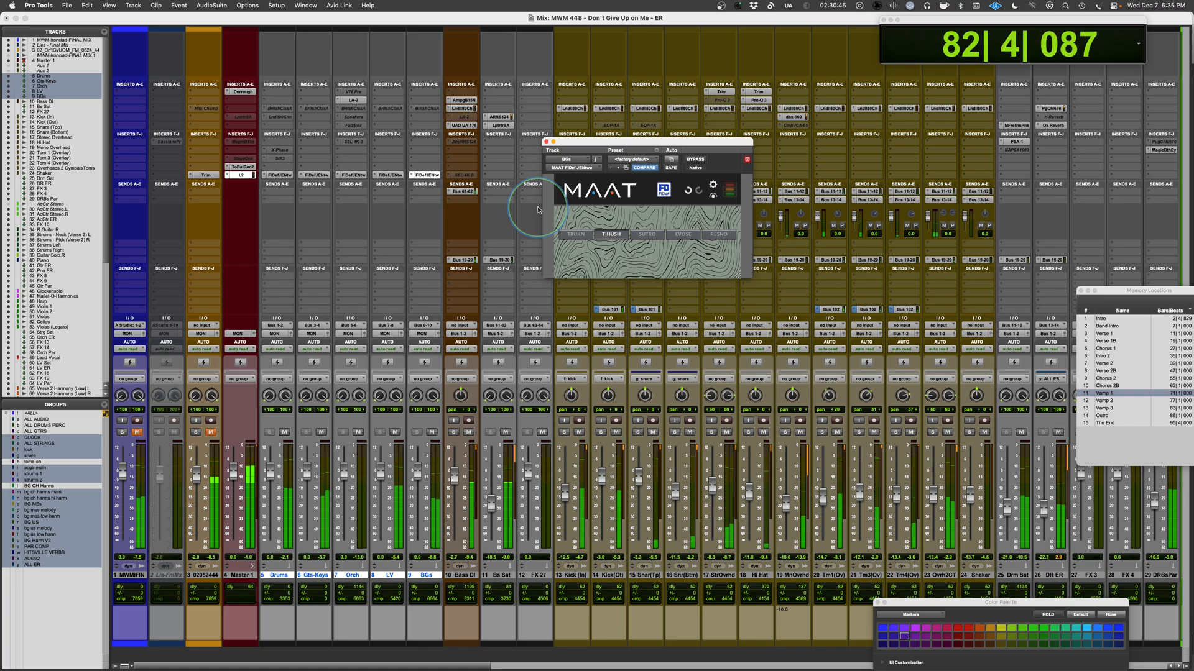
key("space")
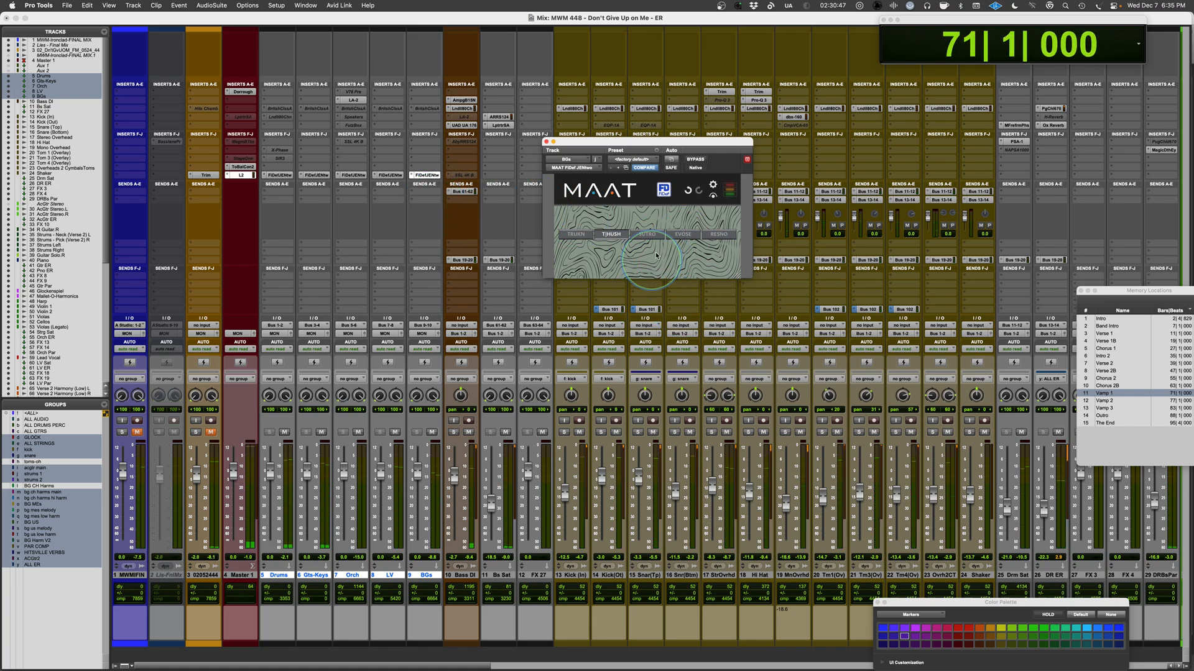
- Review the FiDef flavor chosen on the LV, Orch, Gts-Keys and Drums tracks in turn
left_click(390, 175)
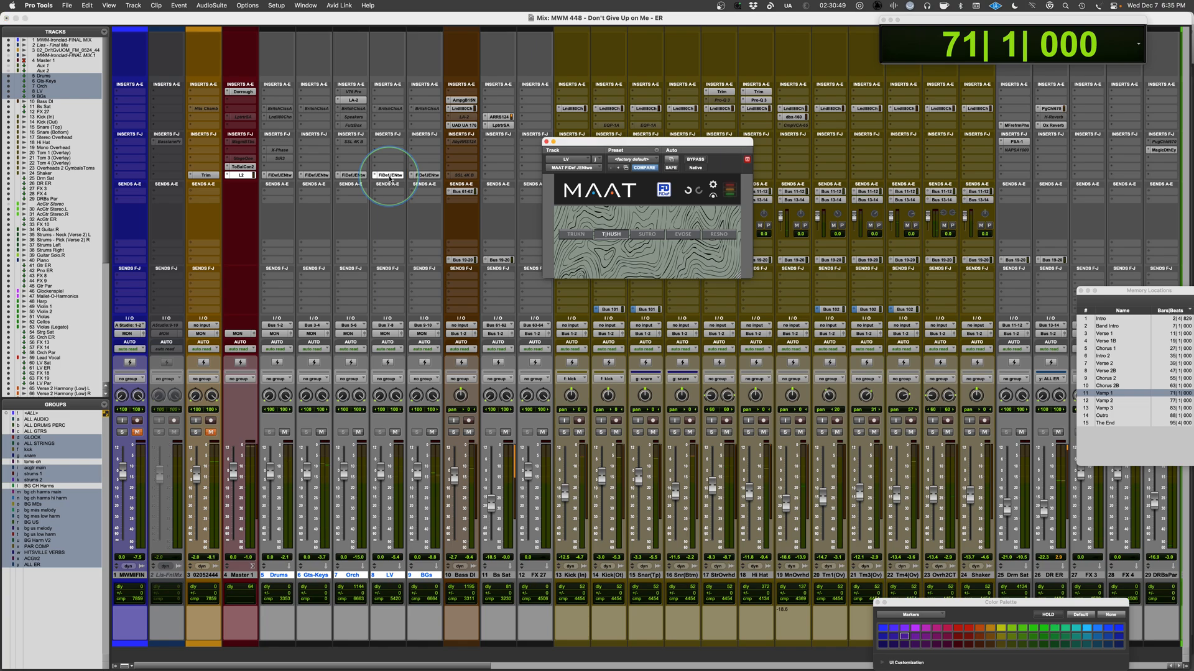
left_click(349, 175)
left_click(306, 175)
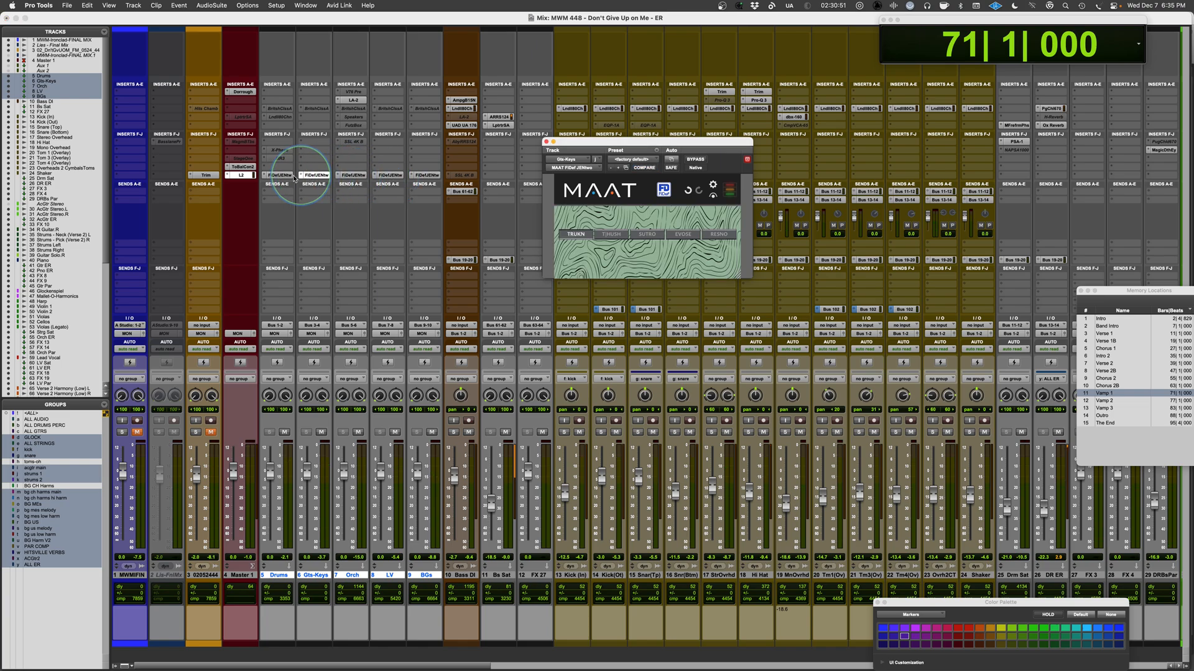
left_click(274, 175)
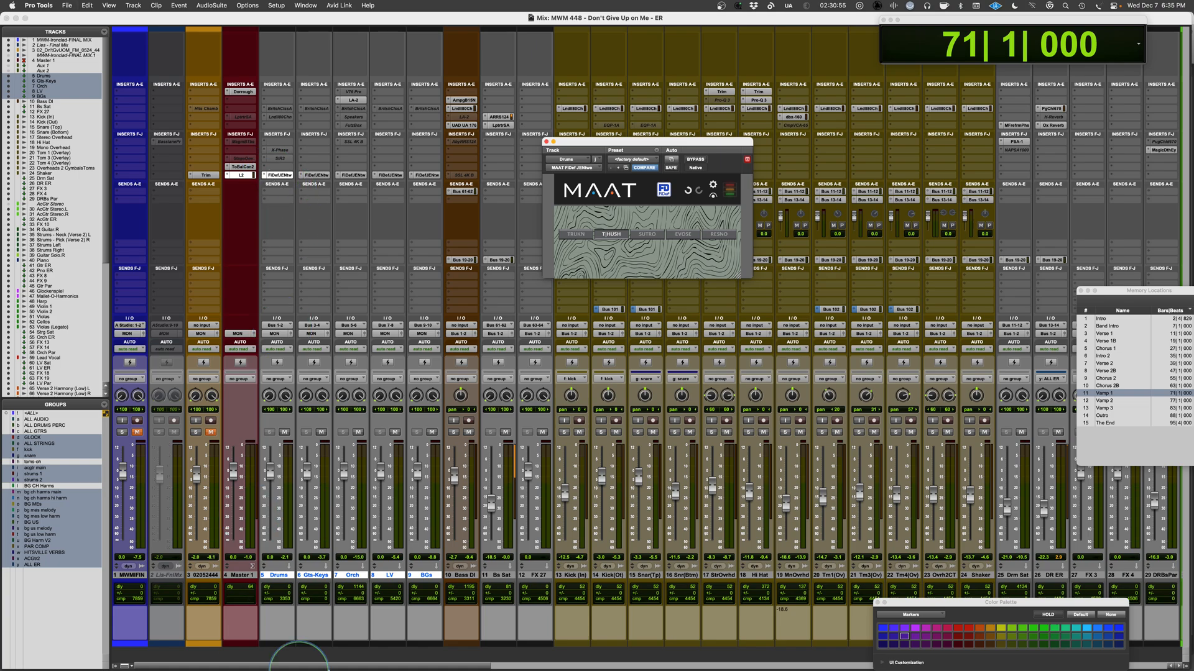
- Play the full mix from the Verse 1 marker and bypass FiDef on all the submix tracks at once for comparison
left_click(1114, 341)
left_click(1118, 334)
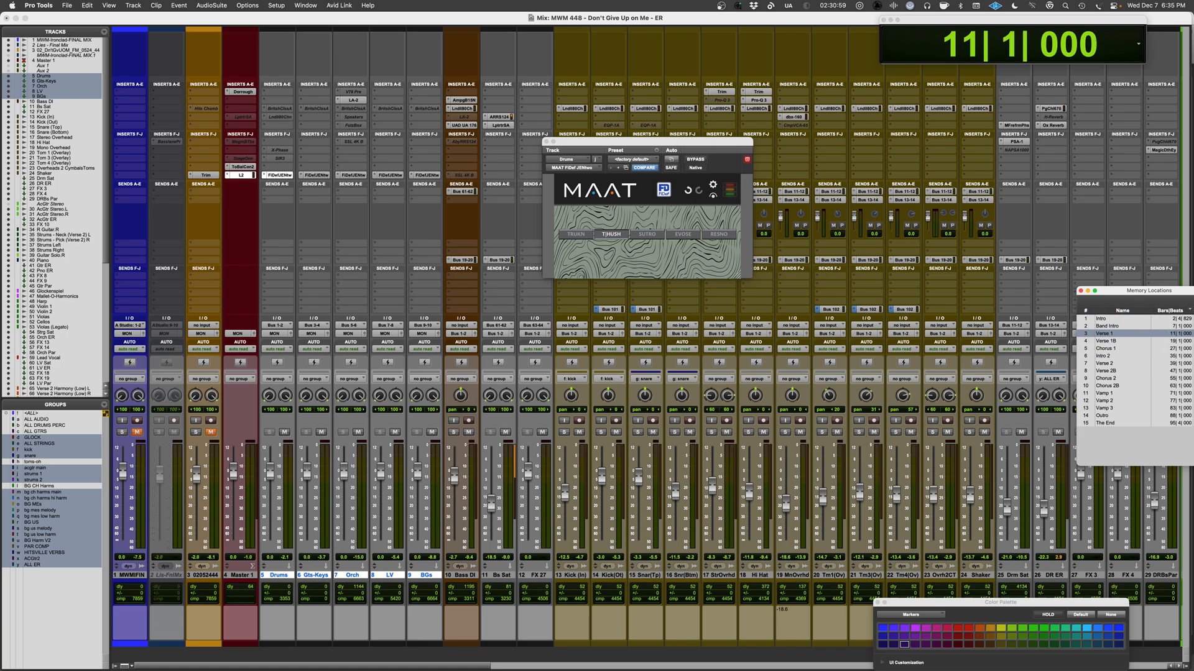
key("space")
left_click(653, 363)
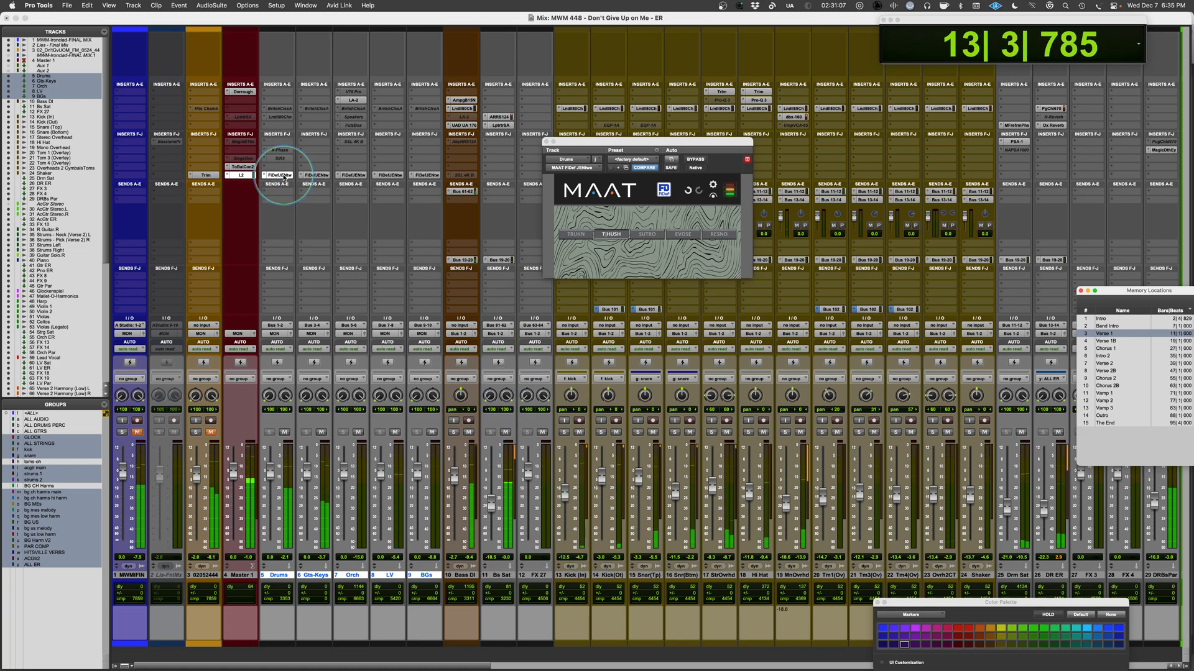
left_click(283, 177, "alt+shift+super")
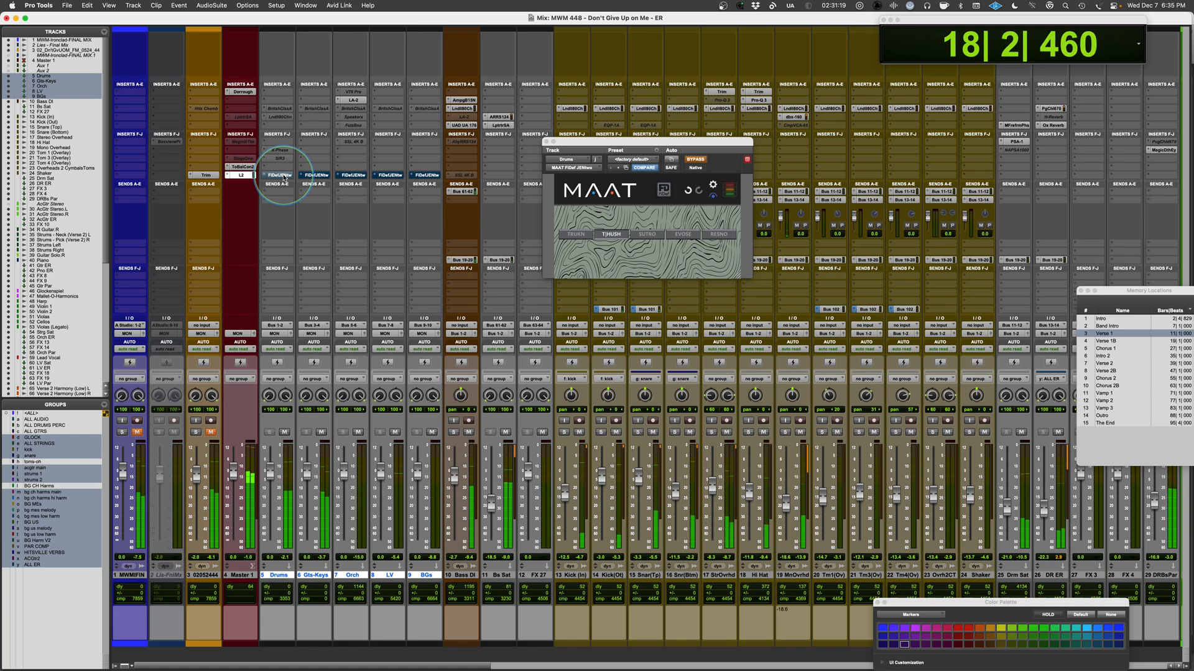
- Compare the playing mix with FiDef repeatedly active and bypassed on all submix tracks, leave FiDef active, and stop playback
left_click(278, 175, "super")
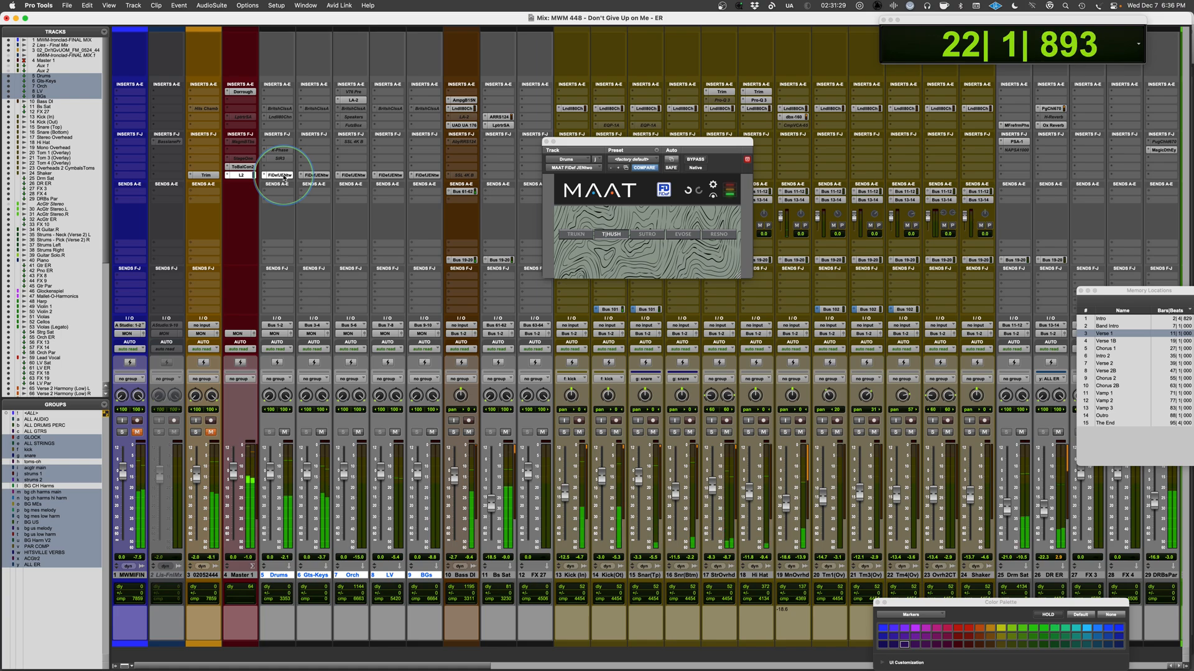
left_click(284, 178, "super")
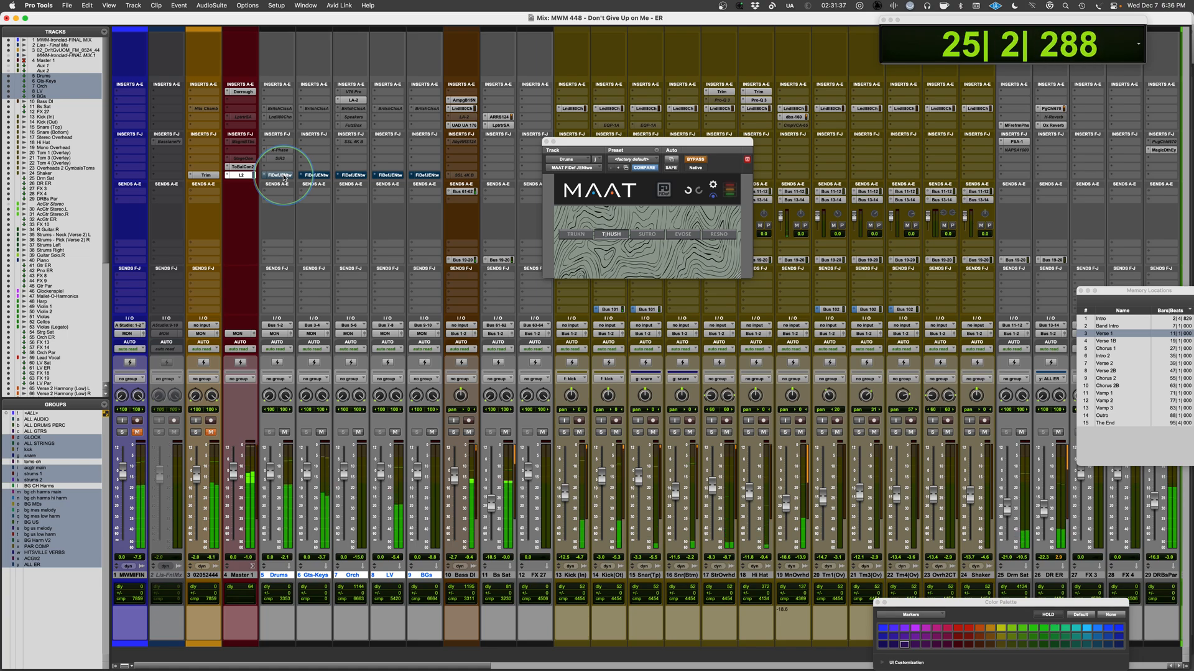
left_click(281, 175, "super")
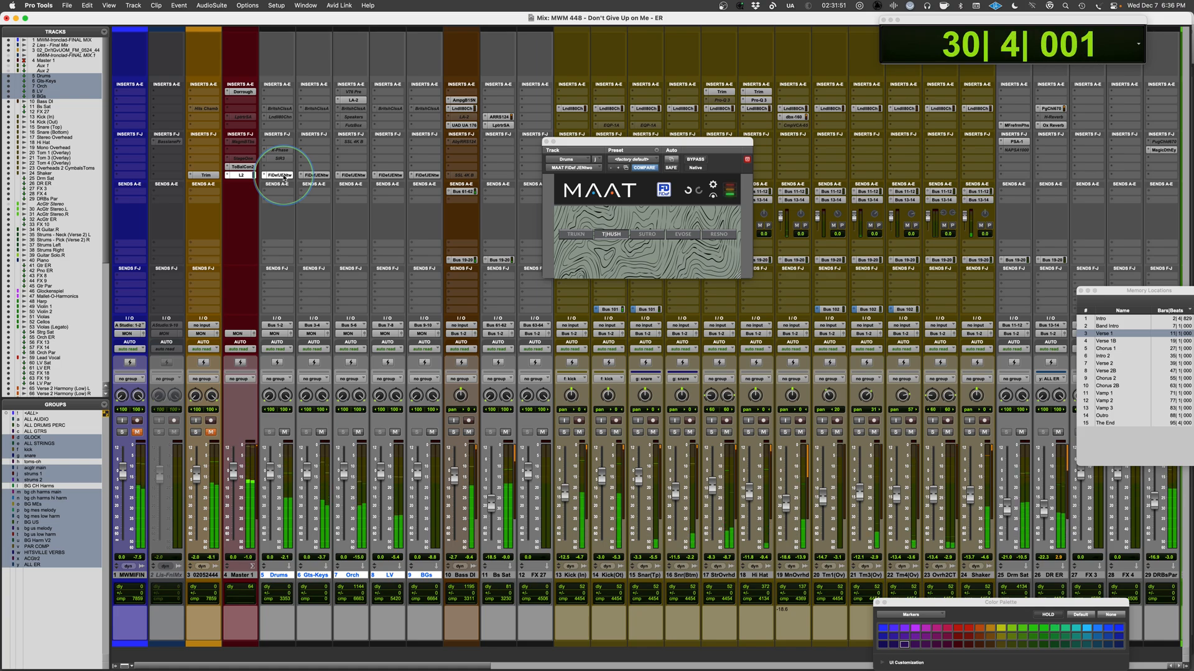
left_click(284, 176, "alt+shift+super")
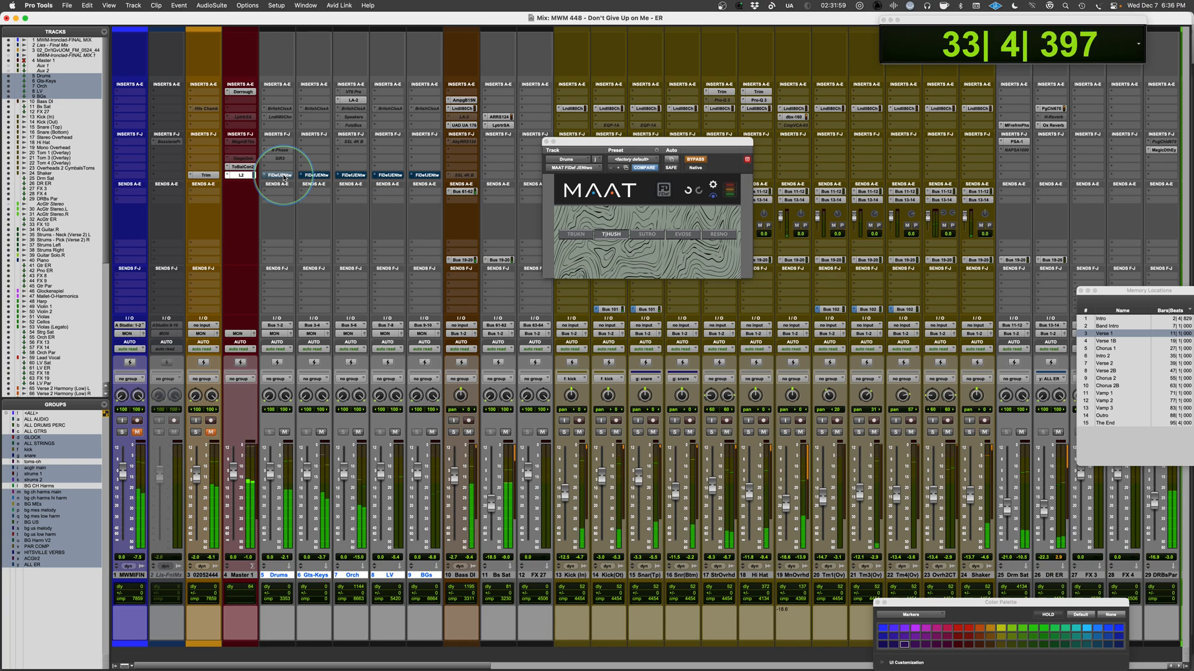
left_click(284, 179, "super")
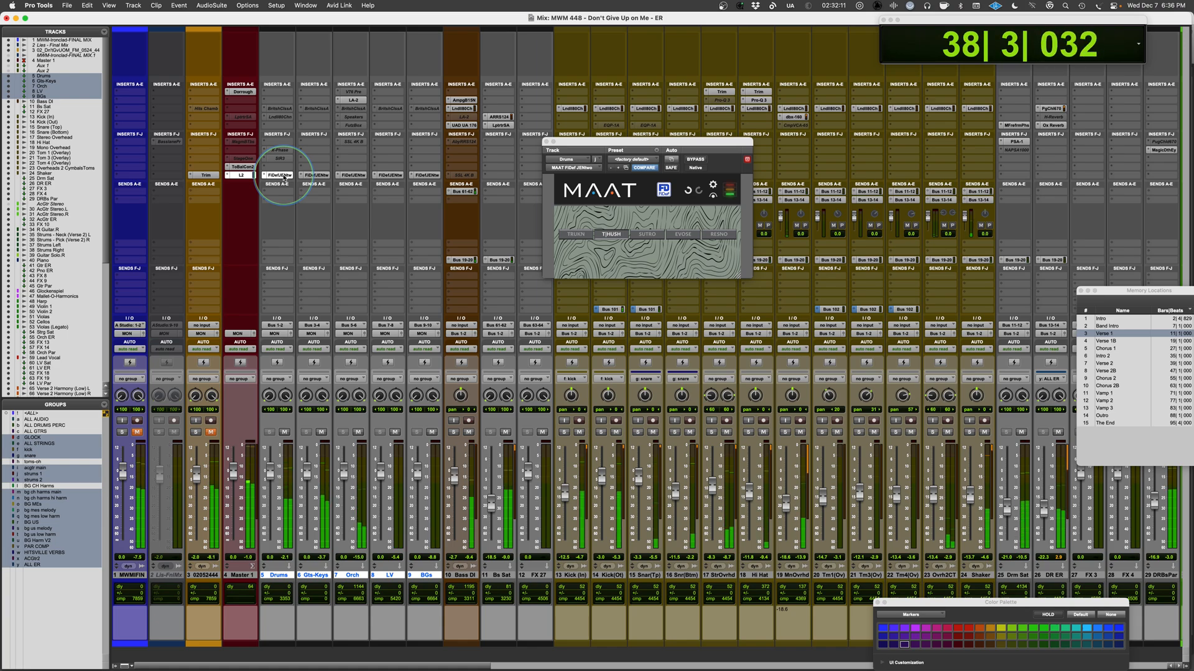
key("space")
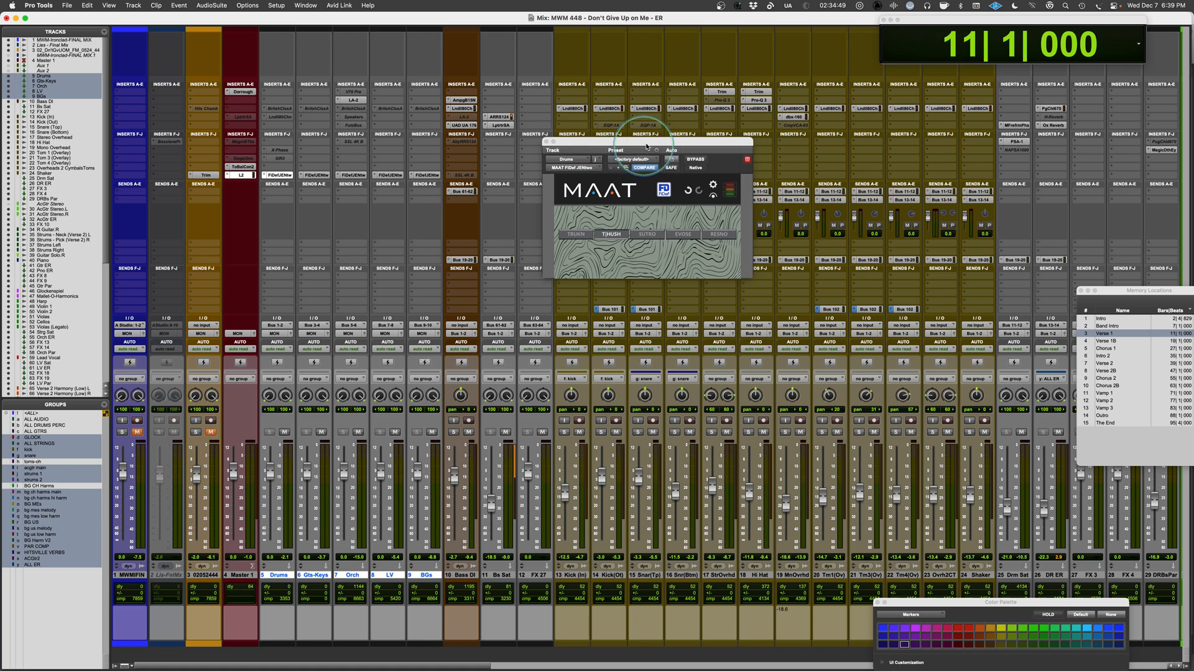
left_click_drag(651, 143, 558, 145)
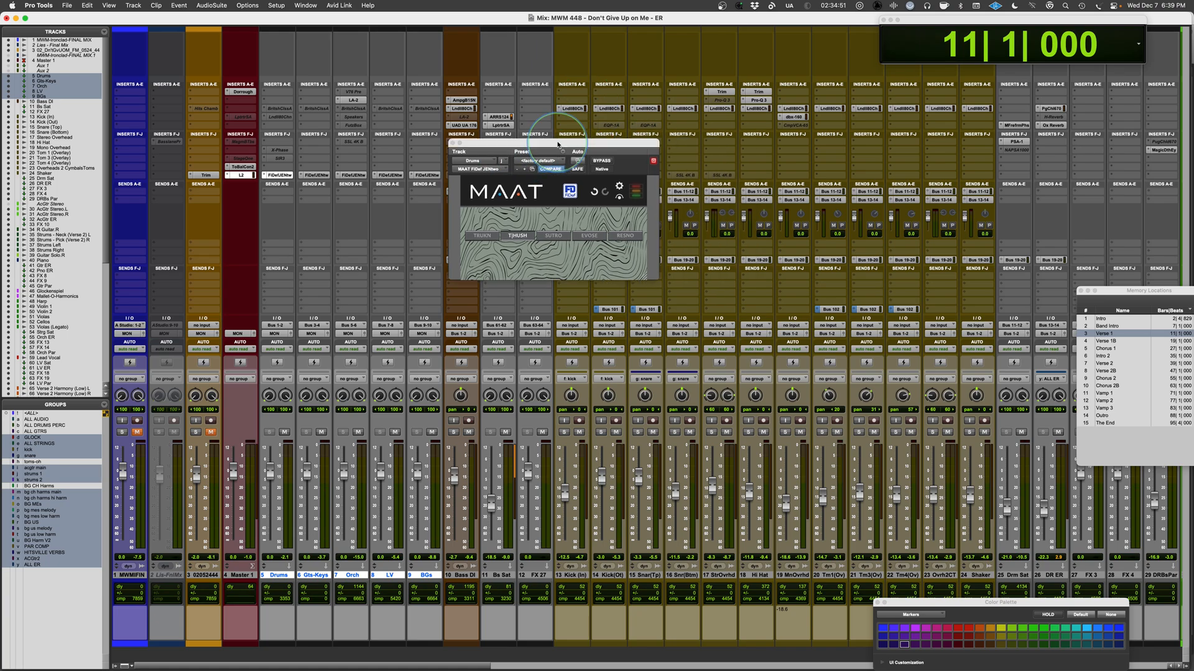